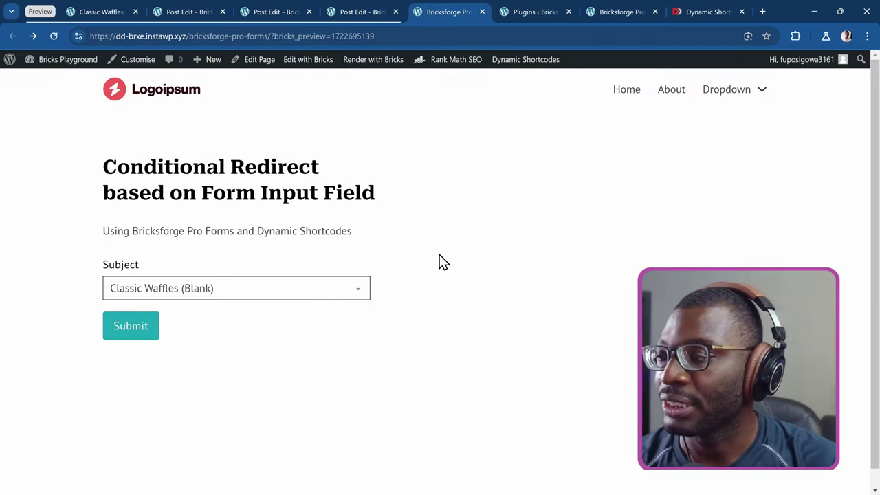
Step: Submit the form with Classic Waffles as subject, view the resulting recipe, then return
{"action": "left_click", "coordinate": [255, 304]}
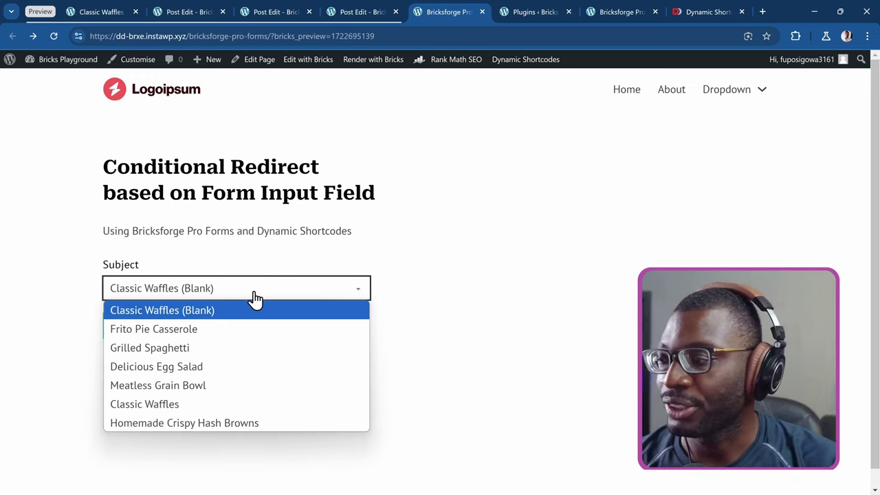
{"action": "left_click", "coordinate": [167, 407]}
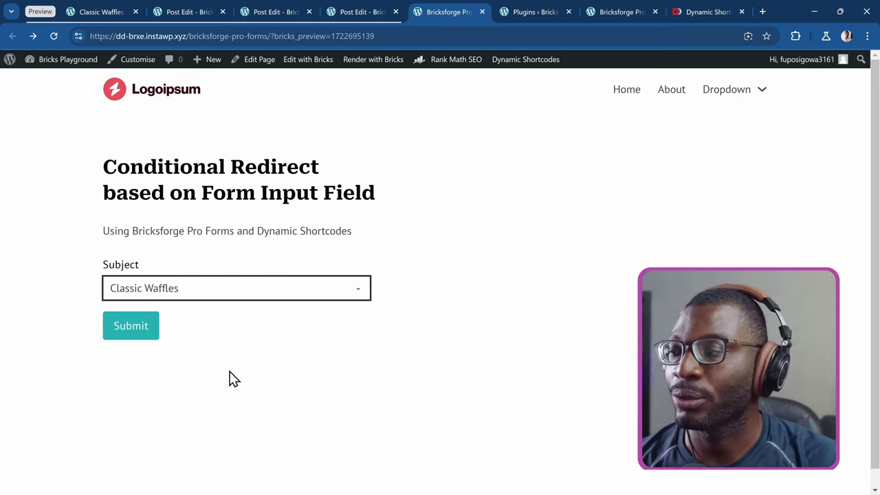
{"action": "left_click", "coordinate": [135, 329]}
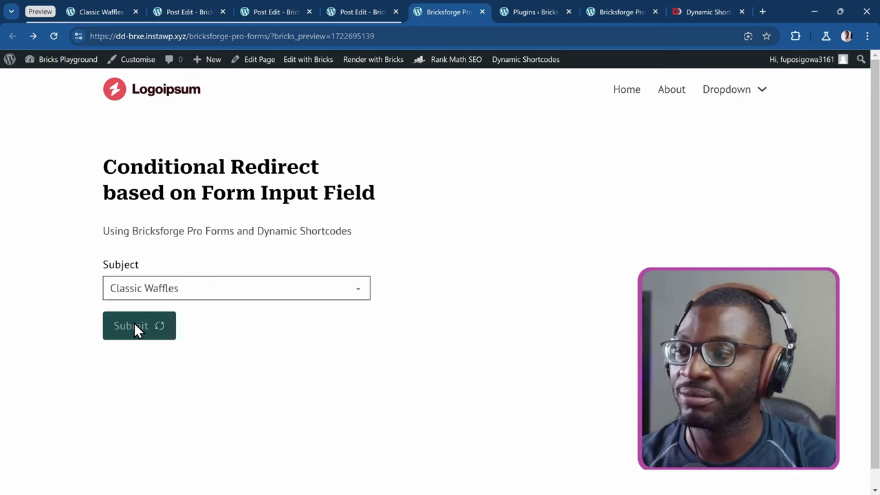
{"action": "scroll", "coordinate": [231, 173], "scroll_direction": "down", "scroll_amount": 3}
{"action": "scroll", "coordinate": [230, 177], "scroll_direction": "up", "scroll_amount": 4}
{"action": "left_click", "coordinate": [14, 37]}
Step: Submit the form with Classic Waffles (Blank) as subject, then return from the external site
{"action": "left_click", "coordinate": [200, 292]}
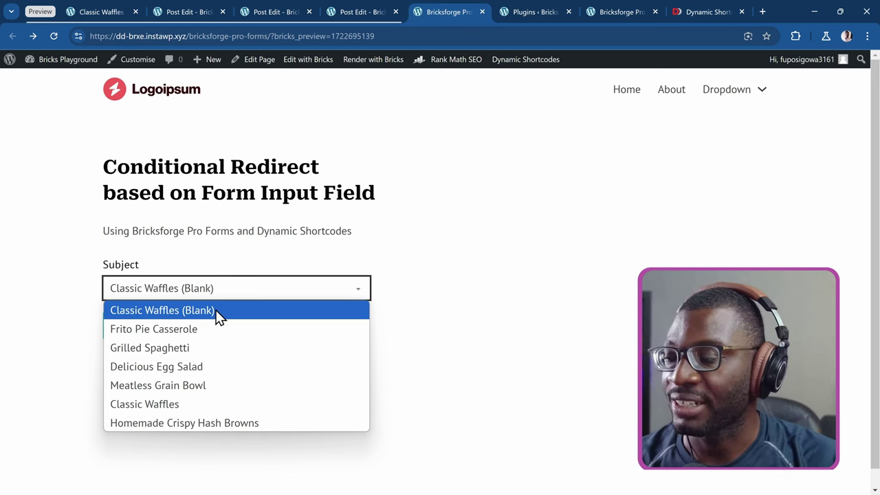
{"action": "left_click", "coordinate": [218, 315]}
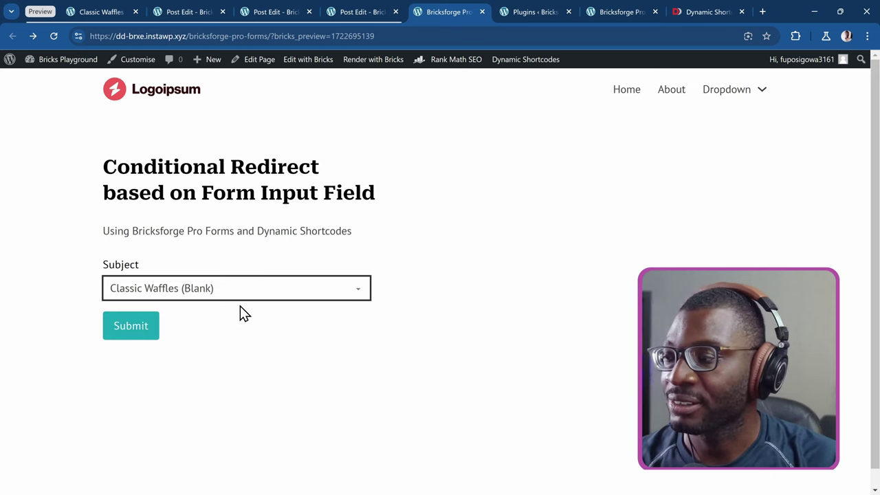
{"action": "left_click", "coordinate": [127, 326]}
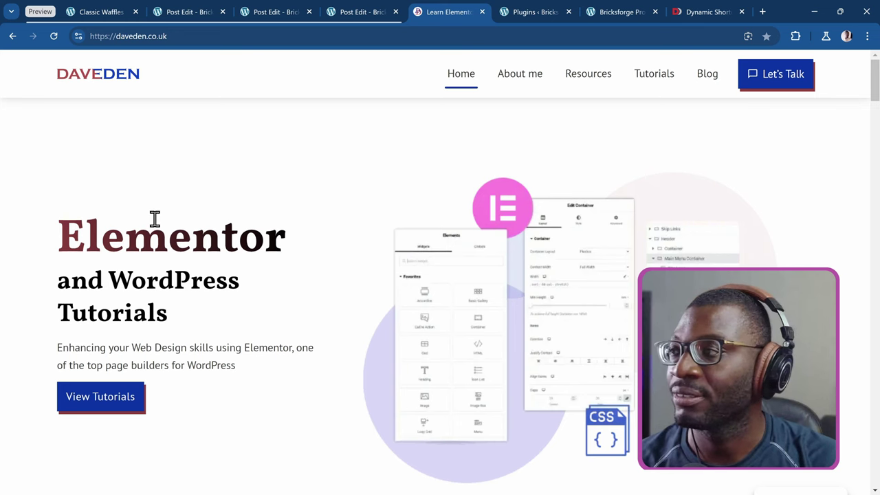
{"action": "left_click", "coordinate": [13, 38]}
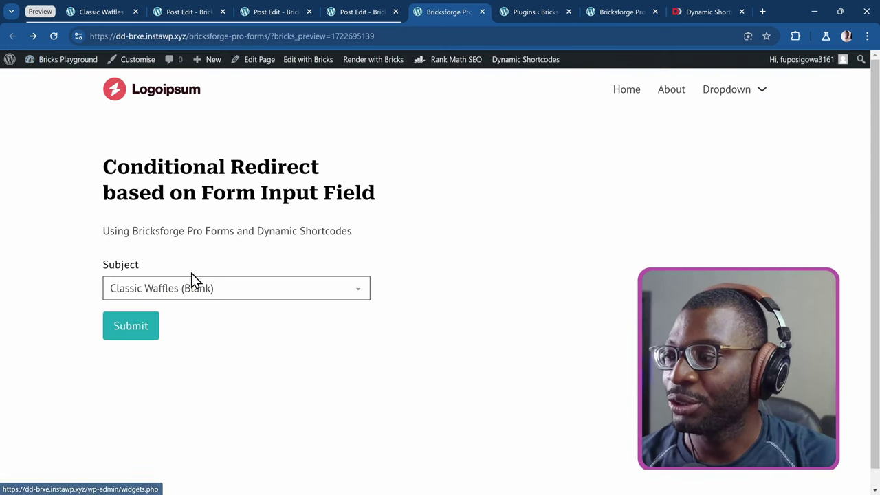
Step: Submit the form with Delicious Egg Salad as the subject
{"action": "left_click", "coordinate": [189, 291]}
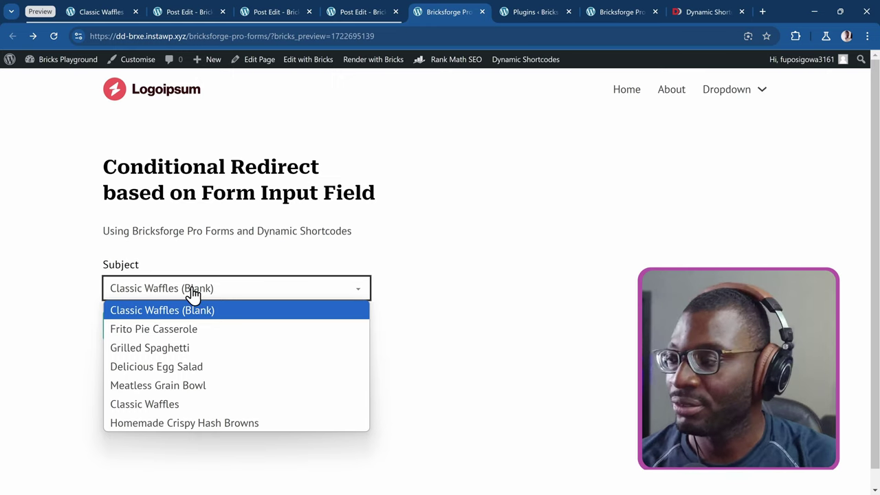
{"action": "left_click", "coordinate": [167, 367]}
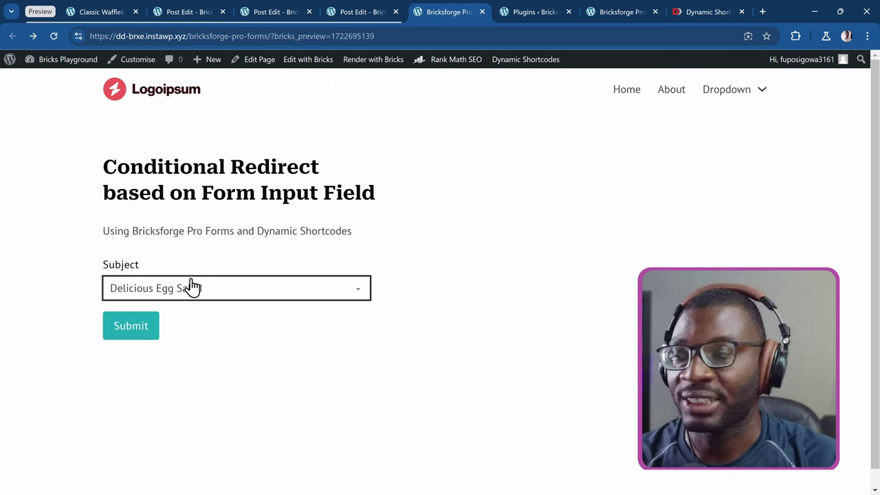
{"action": "left_click", "coordinate": [134, 337]}
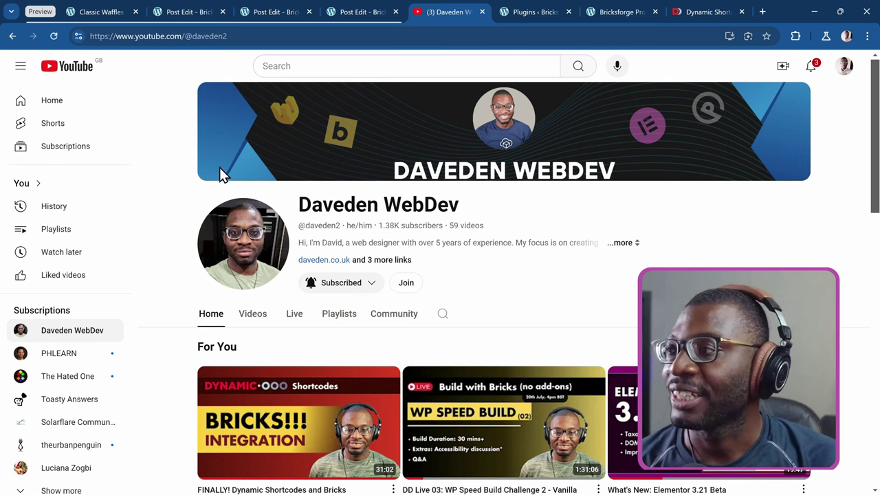
Step: Go back from the YouTube channel page to the conditional redirect form
{"action": "left_click", "coordinate": [12, 37]}
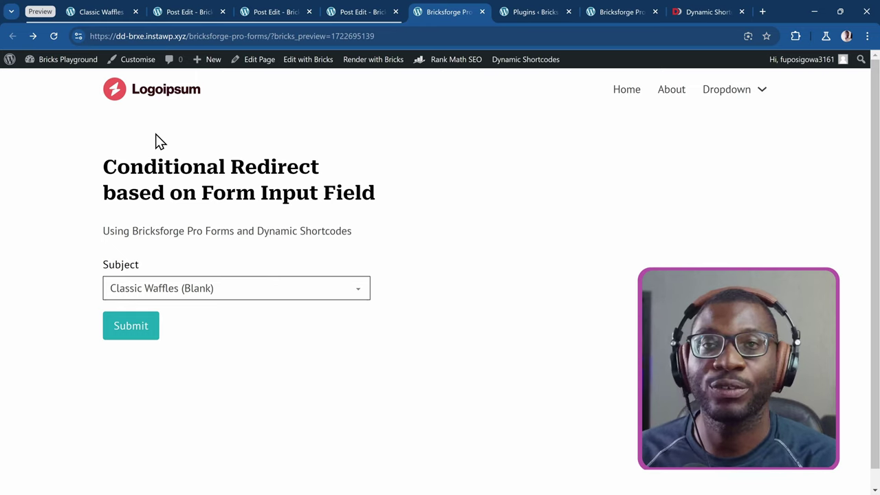
Step: Browse the Classic Waffles recipe page and open its front-end Edit page
{"action": "left_click", "coordinate": [99, 10]}
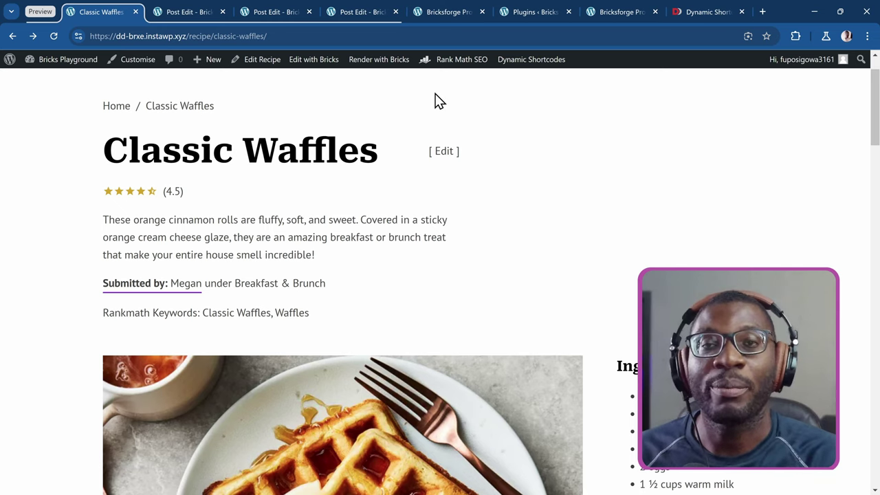
{"action": "scroll", "coordinate": [550, 158], "scroll_direction": "down", "scroll_amount": 6}
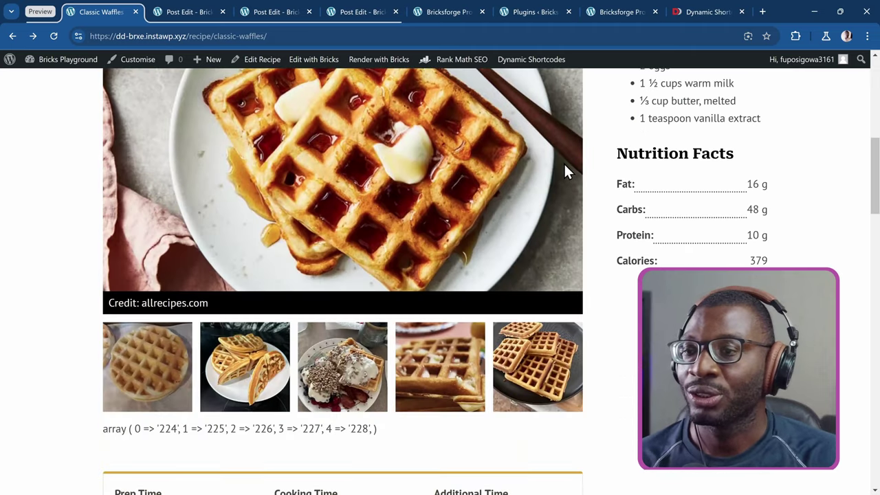
{"action": "scroll", "coordinate": [564, 170], "scroll_direction": "down", "scroll_amount": 5}
{"action": "scroll", "coordinate": [565, 168], "scroll_direction": "up", "scroll_amount": 2}
{"action": "scroll", "coordinate": [440, 225], "scroll_direction": "down", "scroll_amount": 1}
{"action": "scroll", "coordinate": [438, 220], "scroll_direction": "down", "scroll_amount": 3}
{"action": "scroll", "coordinate": [437, 218], "scroll_direction": "up", "scroll_amount": 8}
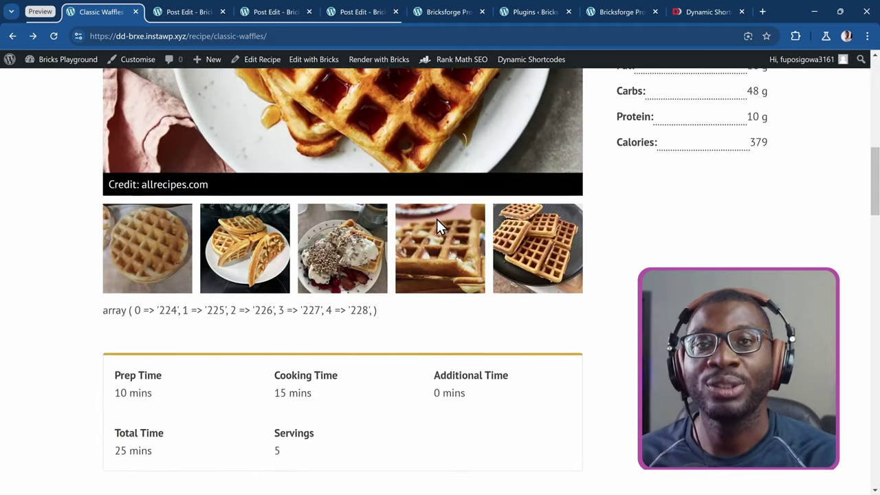
{"action": "scroll", "coordinate": [436, 221], "scroll_direction": "up", "scroll_amount": 6}
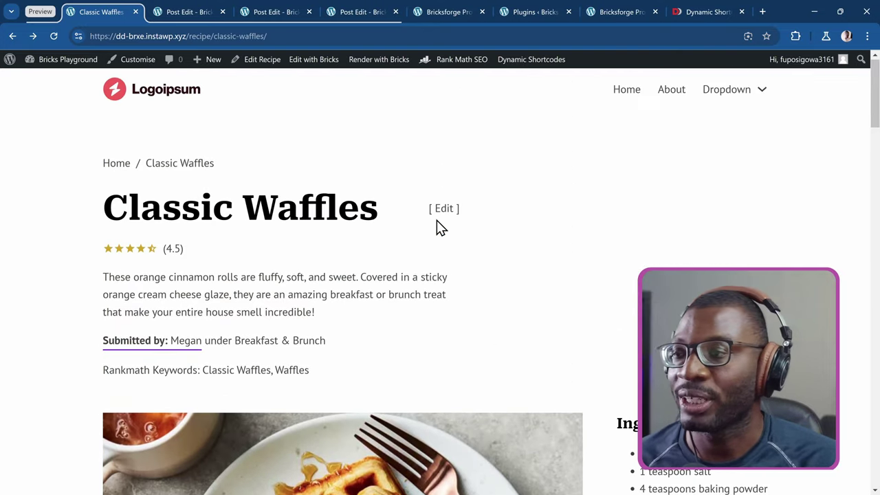
{"action": "left_click", "coordinate": [445, 213]}
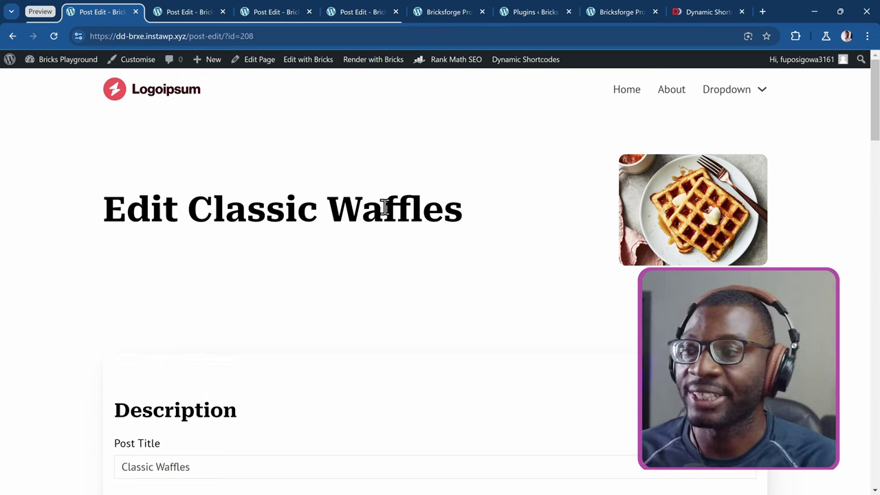
{"action": "scroll", "coordinate": [628, 185], "scroll_direction": "down", "scroll_amount": 5}
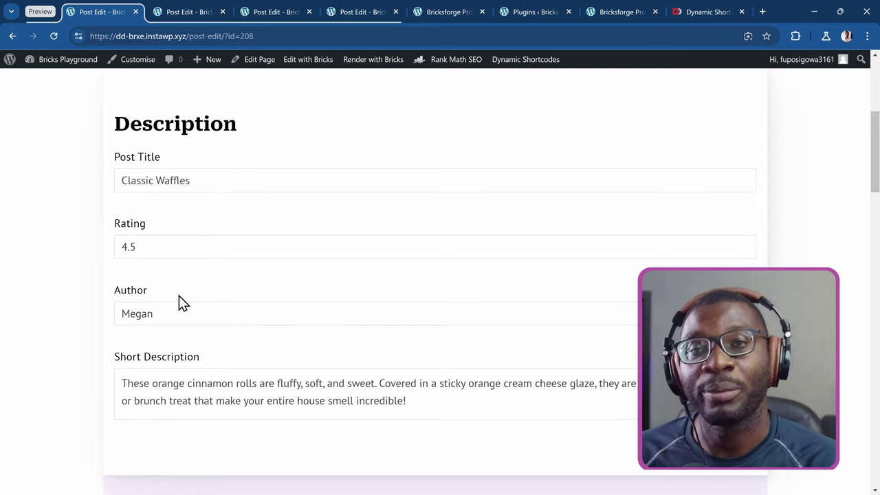
{"action": "scroll", "coordinate": [179, 296], "scroll_direction": "down", "scroll_amount": 4}
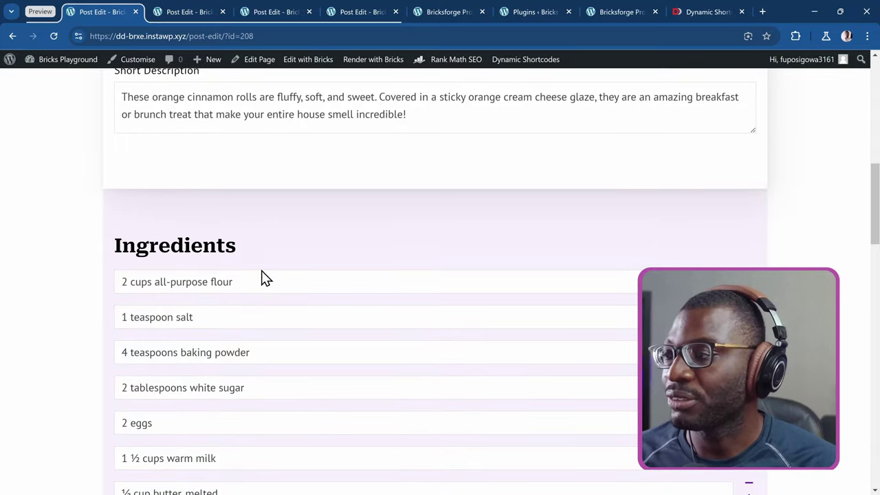
{"action": "scroll", "coordinate": [266, 270], "scroll_direction": "down", "scroll_amount": 3}
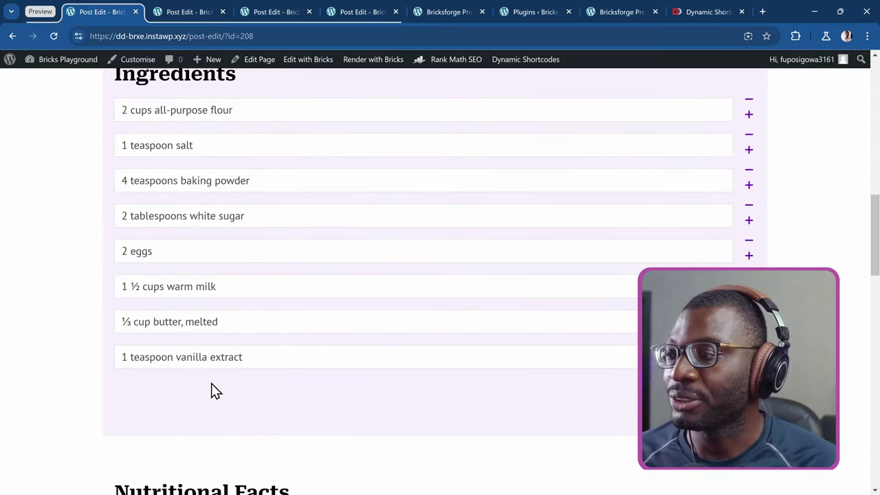
{"action": "scroll", "coordinate": [212, 387], "scroll_direction": "down", "scroll_amount": 5}
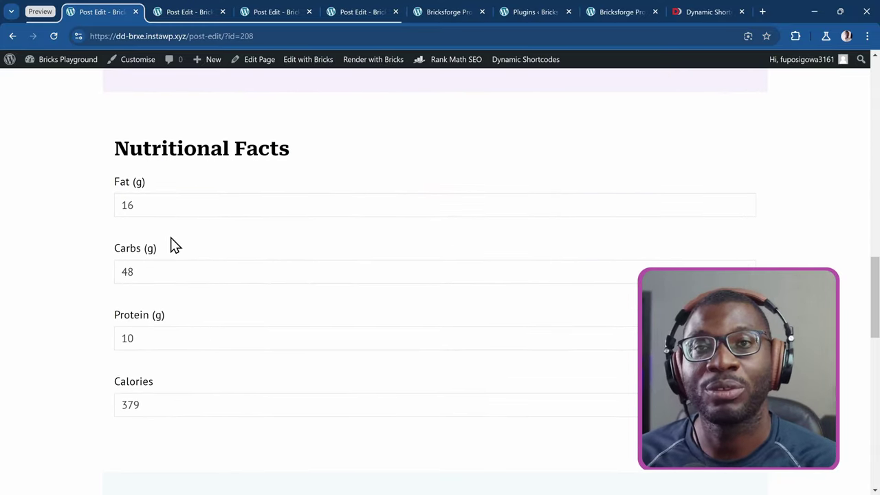
{"action": "scroll", "coordinate": [172, 241], "scroll_direction": "down", "scroll_amount": 7}
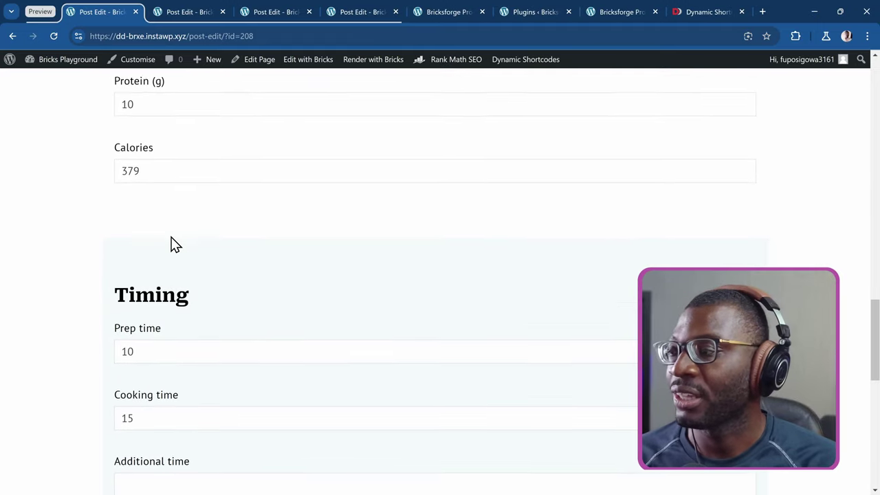
{"action": "scroll", "coordinate": [169, 147], "scroll_direction": "up", "scroll_amount": 2}
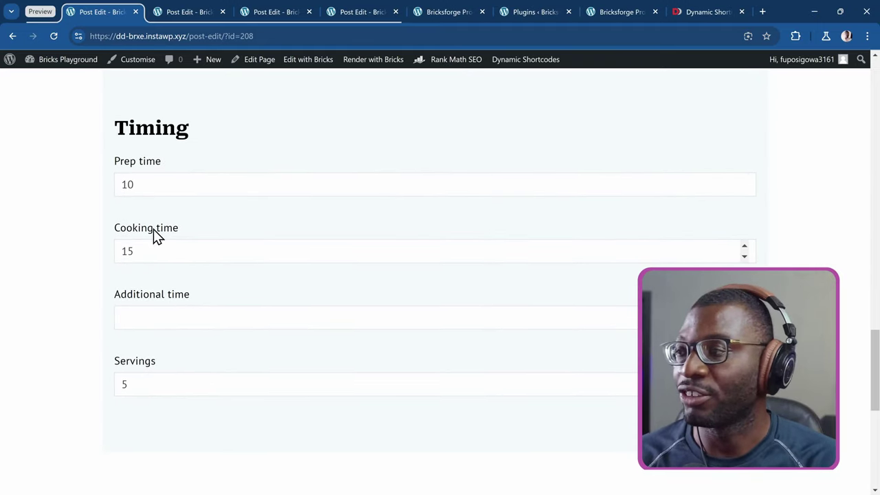
{"action": "scroll", "coordinate": [156, 220], "scroll_direction": "down", "scroll_amount": 4}
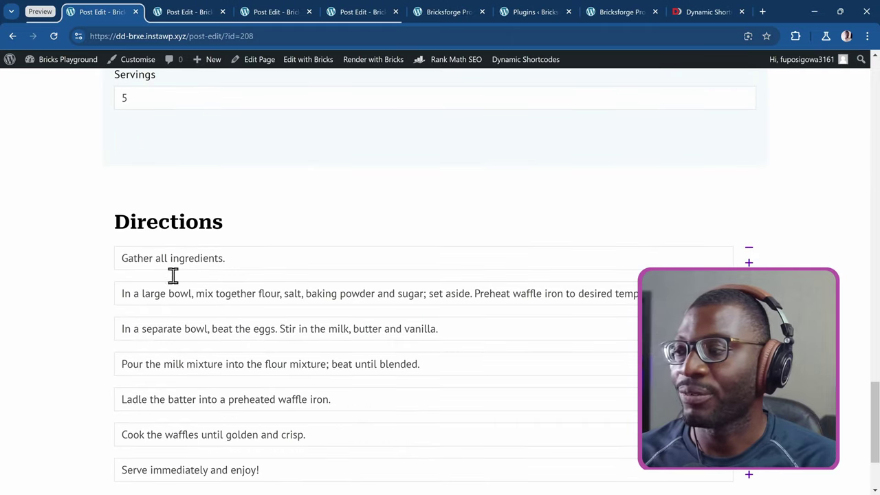
{"action": "scroll", "coordinate": [183, 248], "scroll_direction": "up", "scroll_amount": 9}
{"action": "scroll", "coordinate": [180, 242], "scroll_direction": "up", "scroll_amount": 10}
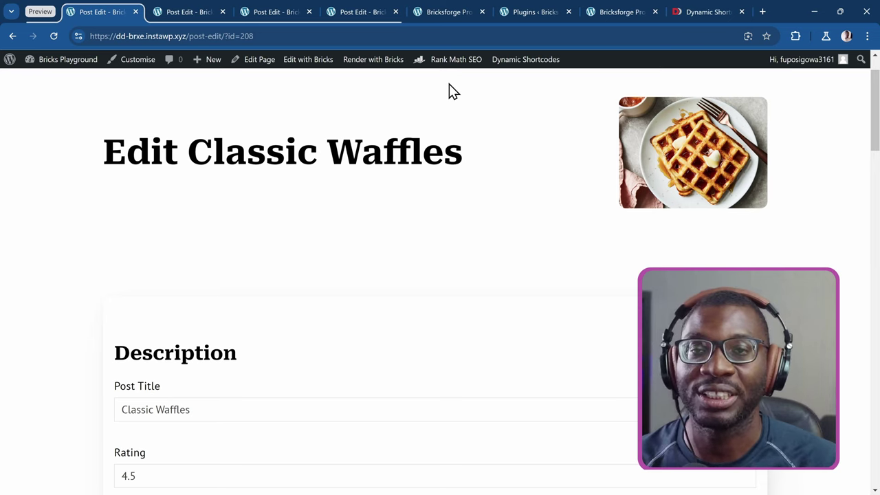
Step: Switch to the 'Plugins ‹ Bricks Playground' tab to show the admin Plugins list
{"action": "mouse_move", "coordinate": [540, 20]}
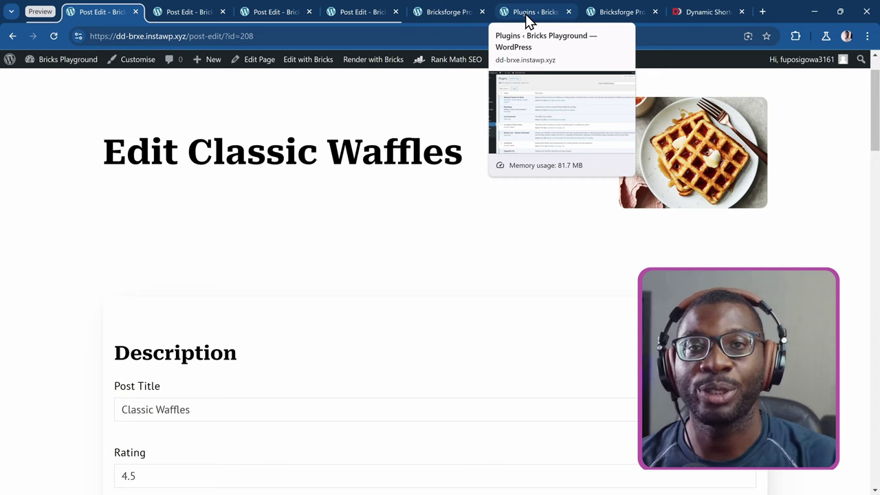
{"action": "left_click", "coordinate": [528, 18]}
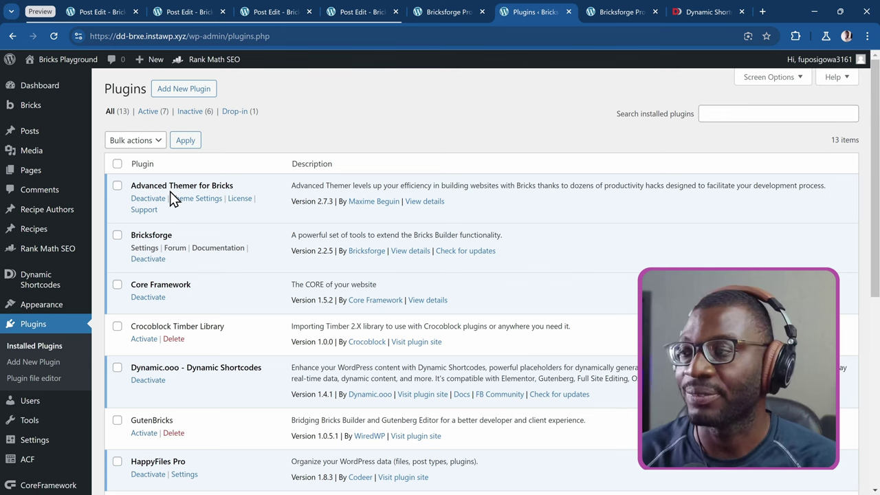
Step: Scroll the plugin list to confirm Bricksforge 2.2.5 and Dynamic Shortcodes 1.4.1 are active
{"action": "scroll", "coordinate": [217, 250], "scroll_direction": "down", "scroll_amount": 3}
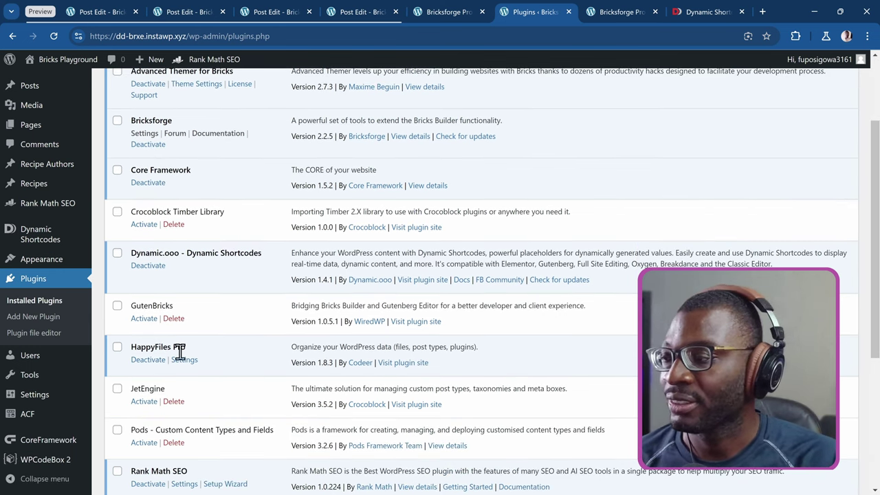
{"action": "scroll", "coordinate": [365, 318], "scroll_direction": "up", "scroll_amount": 4}
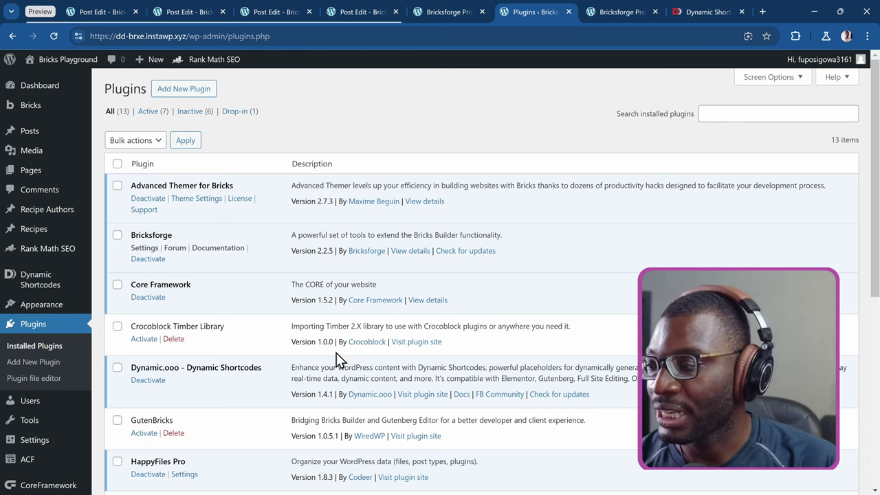
{"action": "scroll", "coordinate": [194, 370], "scroll_direction": "down", "scroll_amount": 1}
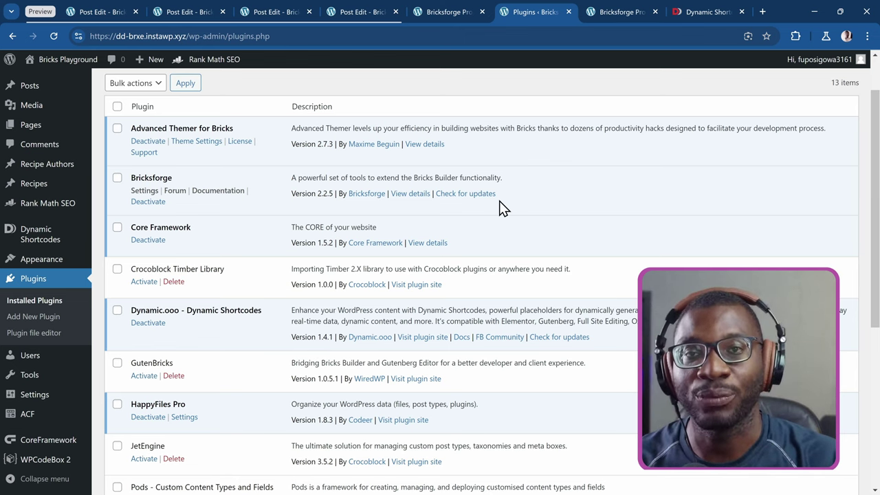
Step: Delete the existing Pro Forms element in Bricks, reload the editor, and view the page preview
{"action": "left_click", "coordinate": [610, 10]}
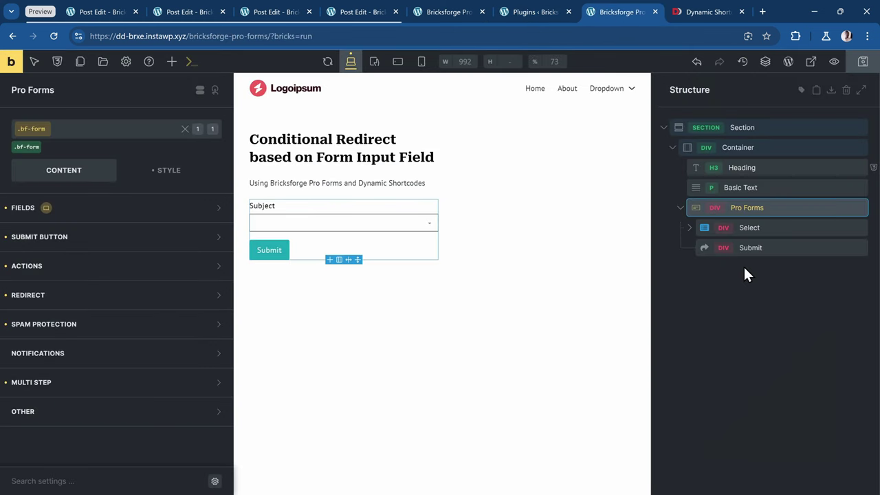
{"action": "right_click", "coordinate": [756, 203]}
{"action": "left_click", "coordinate": [757, 339]}
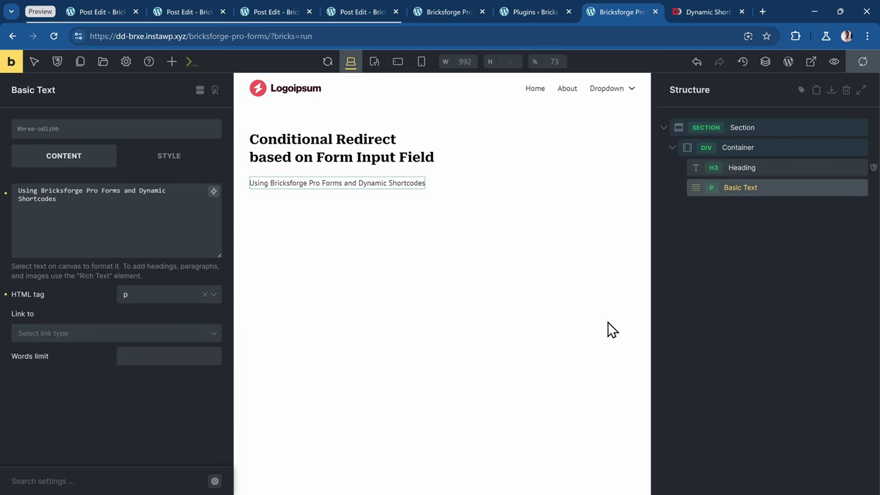
{"action": "left_click", "coordinate": [53, 35]}
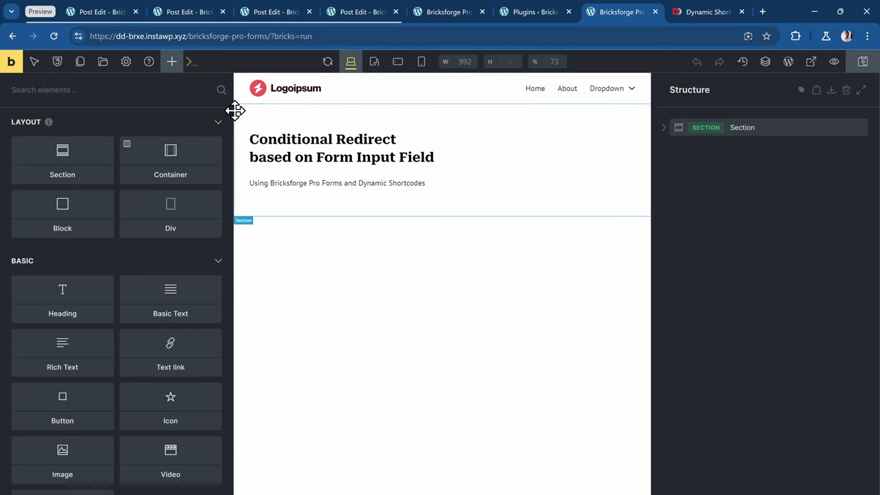
{"action": "left_click", "coordinate": [443, 12]}
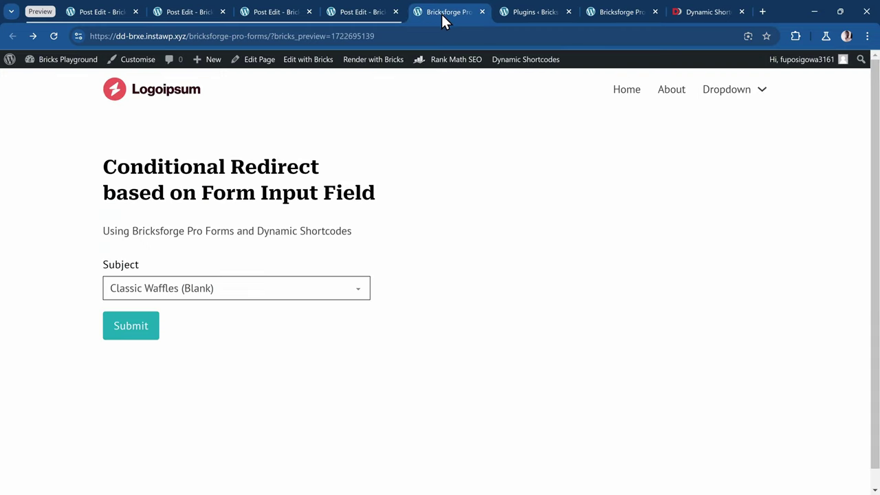
Step: Go from the Dashboard to the Bricksforge settings page under Bricks
{"action": "left_click", "coordinate": [59, 71]}
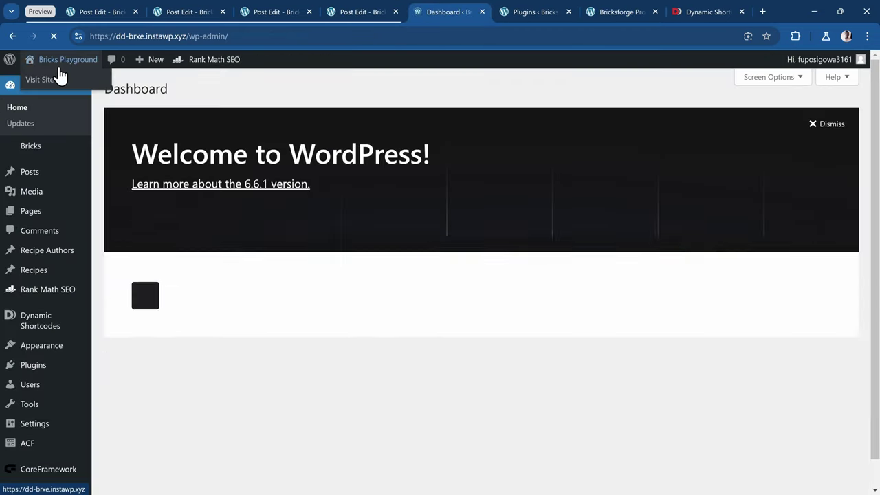
{"action": "mouse_move", "coordinate": [44, 158]}
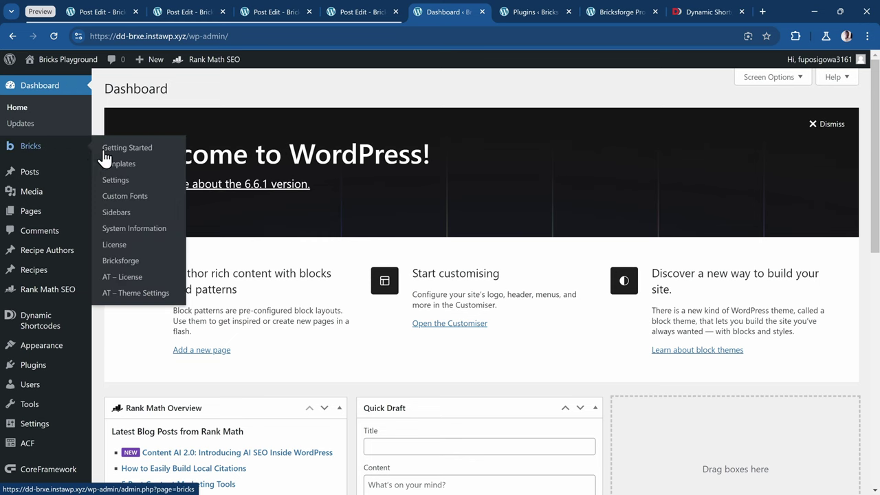
{"action": "left_click", "coordinate": [150, 263]}
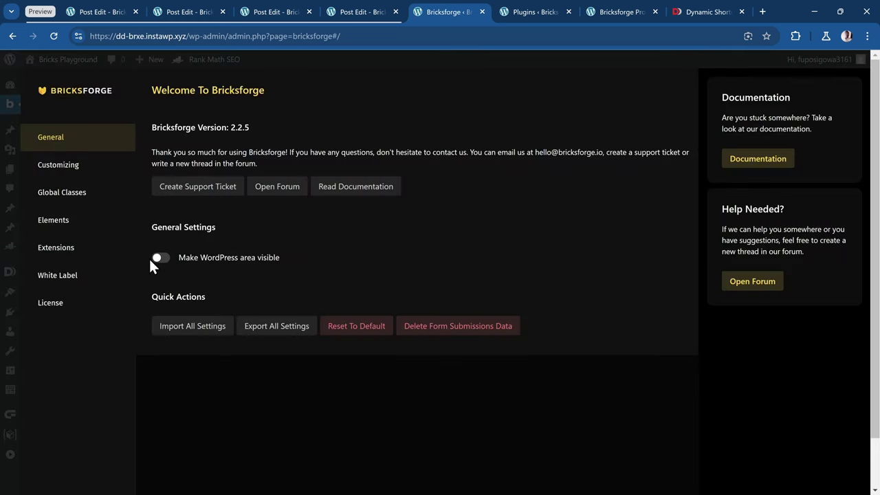
Step: Confirm Pro Forms is enabled under Bricksforge Elements, then return to the Bricks editor
{"action": "left_click", "coordinate": [73, 224]}
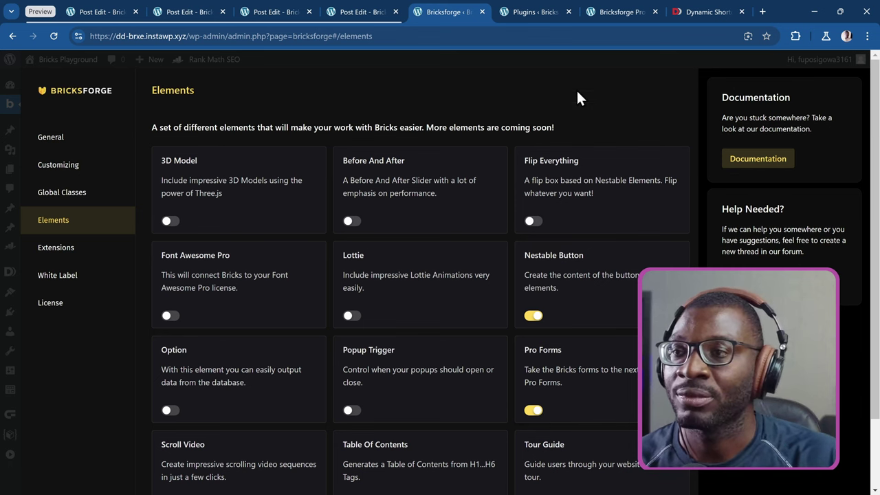
{"action": "left_click", "coordinate": [624, 16]}
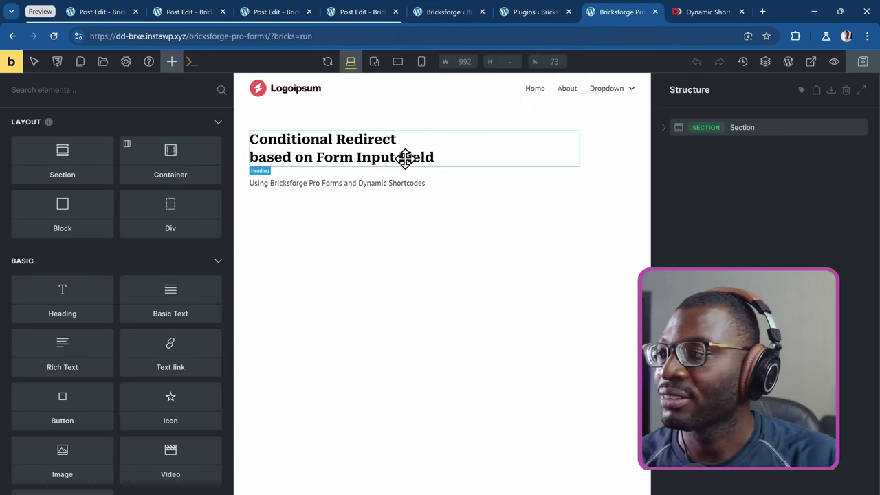
Step: Add a Pro Forms element via search 'pro' and place it in the Container below the subtitle
{"action": "left_click", "coordinate": [133, 93]}
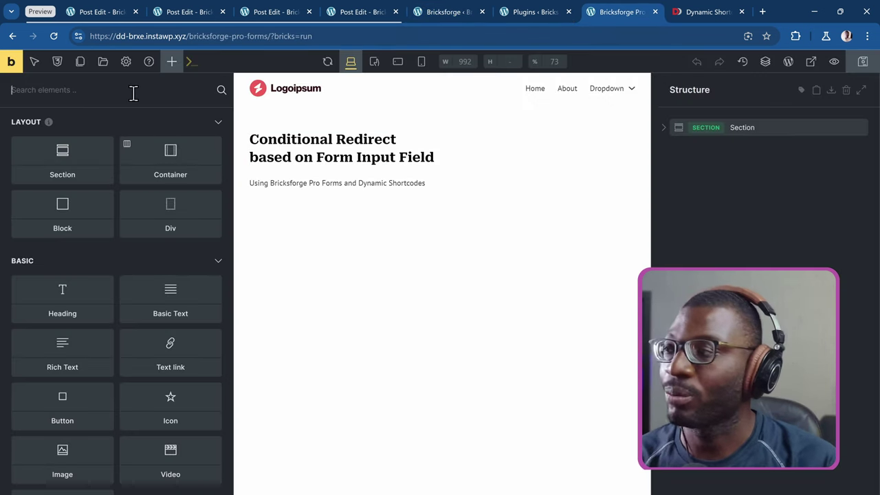
{"action": "type", "text": "pro"}
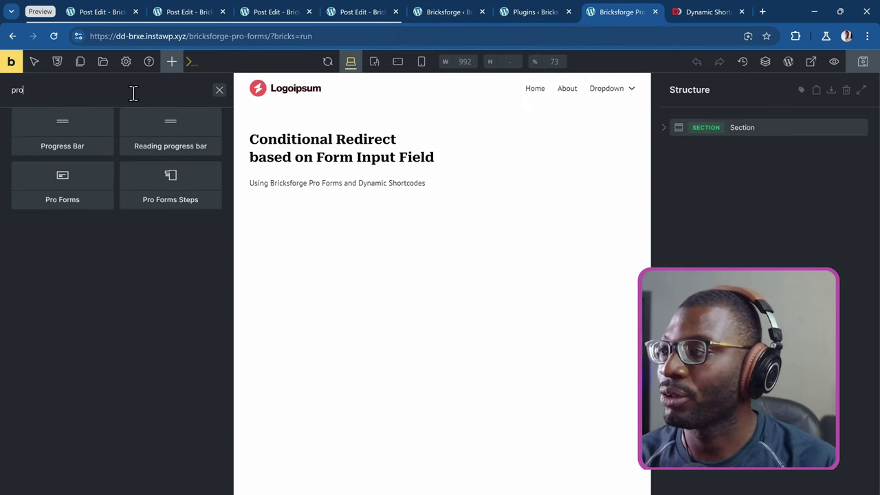
{"action": "left_click", "coordinate": [72, 187]}
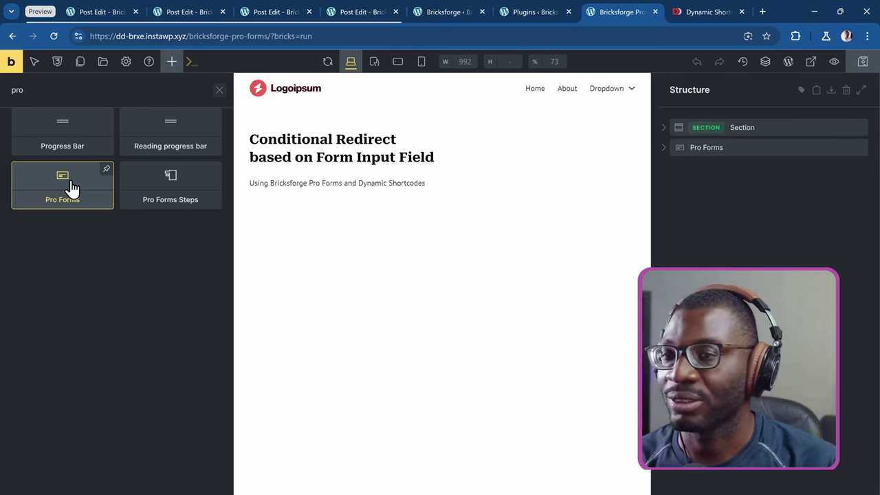
{"action": "left_click", "coordinate": [665, 130]}
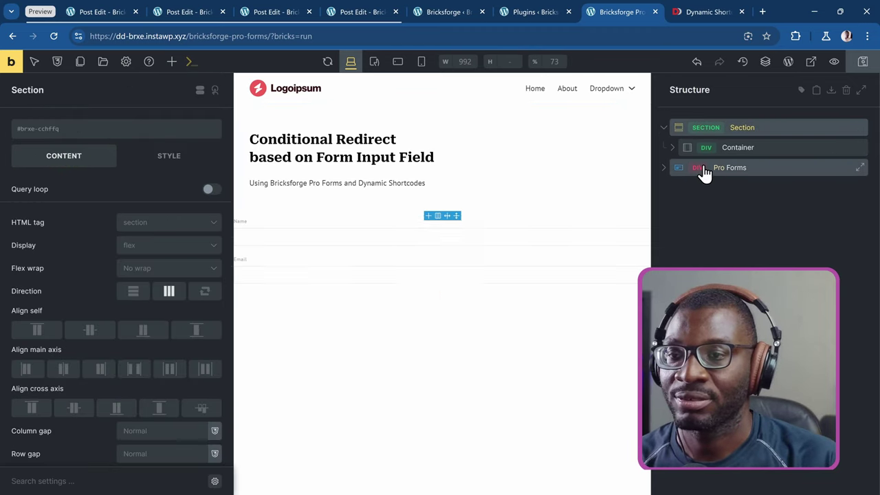
{"action": "left_click", "coordinate": [705, 172]}
{"action": "left_click", "coordinate": [700, 150]}
{"action": "left_click_drag", "start_coordinate": [685, 209], "coordinate": [723, 201]}
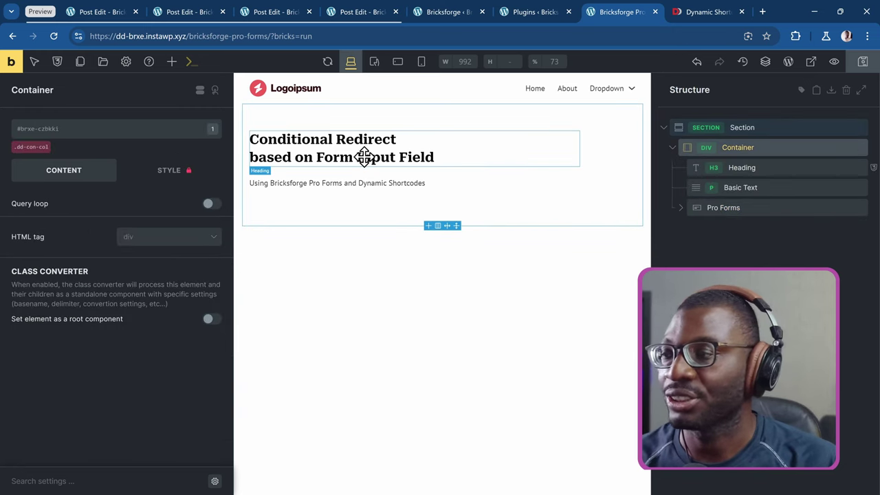
Step: Give the Pro Forms element the bf-form class
{"action": "left_click", "coordinate": [107, 141]}
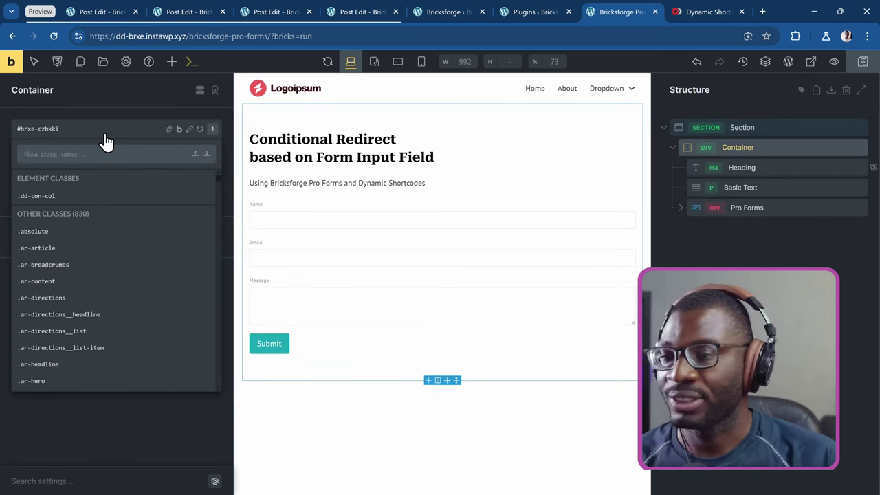
{"action": "left_click", "coordinate": [675, 214]}
{"action": "left_click", "coordinate": [77, 130]}
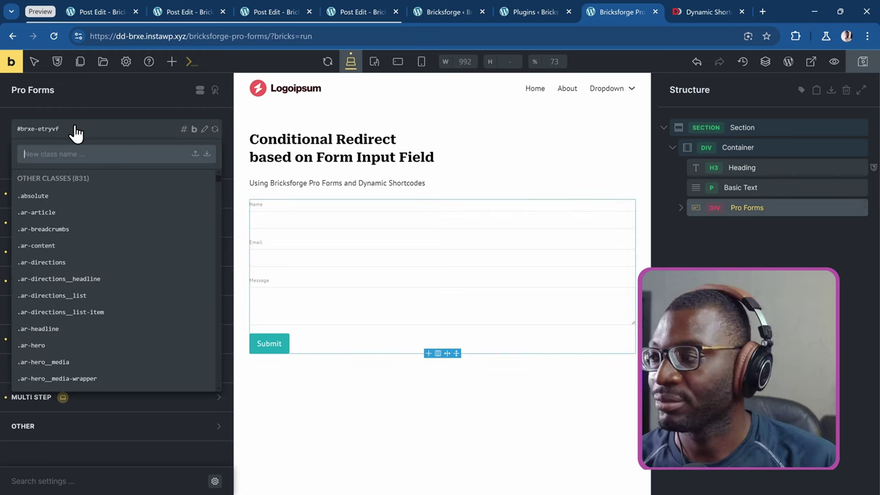
{"action": "type", "text": "vf-"}
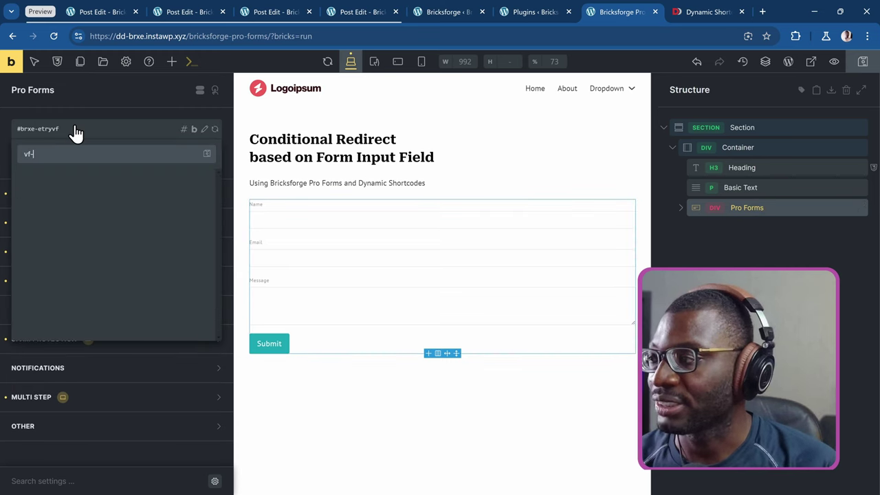
{"action": "key", "text": "BackSpace"}
{"action": "key", "text": "BackSpace"}
{"action": "key", "text": "BackSpace"}
{"action": "type", "text": "bf-"}
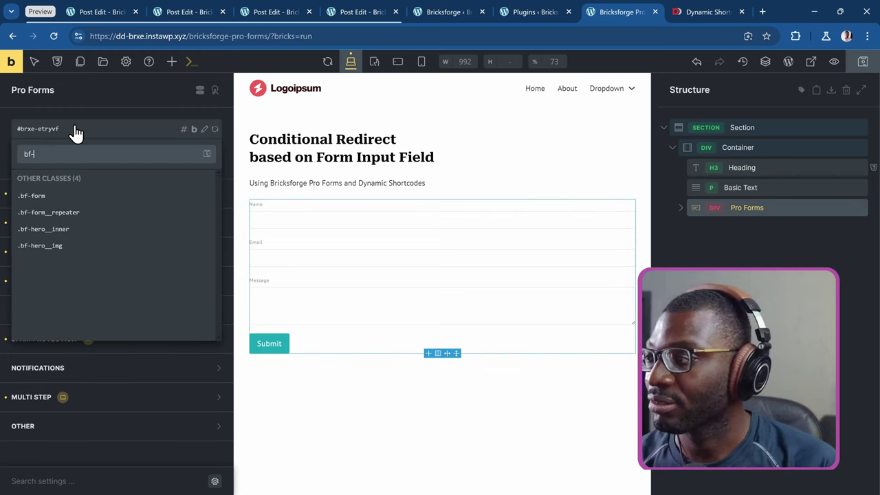
{"action": "type", "text": "form"}
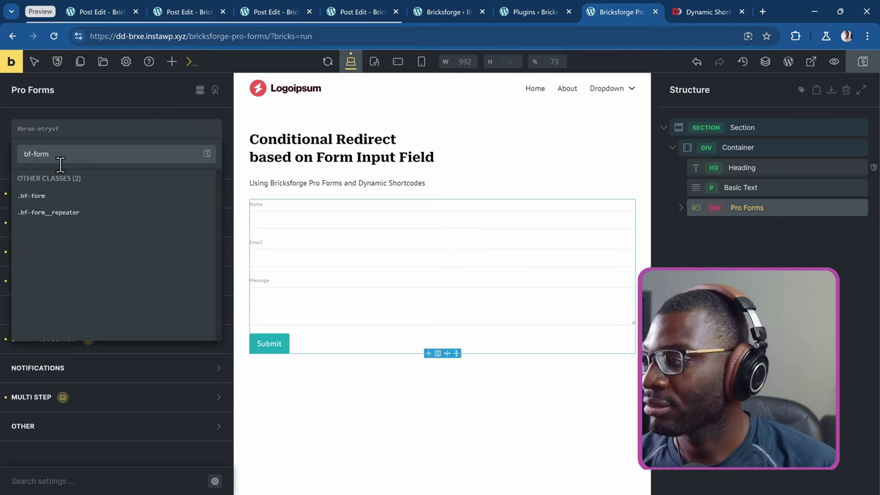
{"action": "left_click", "coordinate": [31, 196]}
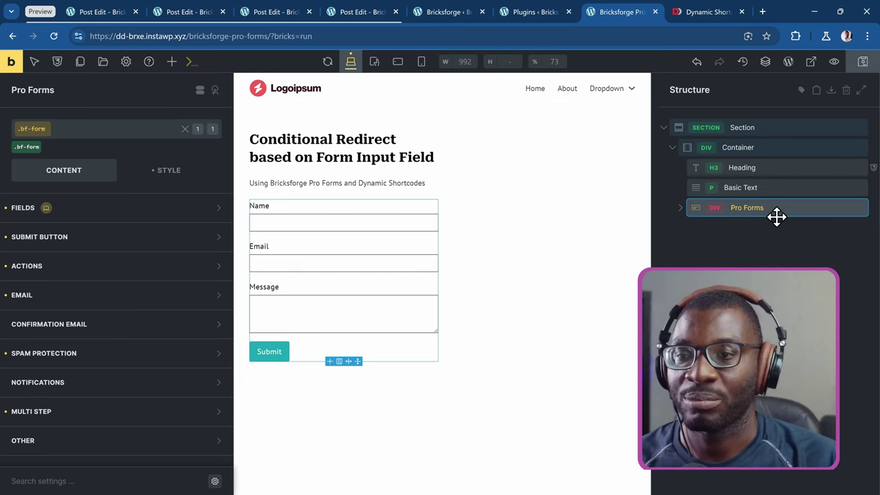
Step: Delete the Email and Message fields from the form, leaving only Name
{"action": "left_click", "coordinate": [681, 208]}
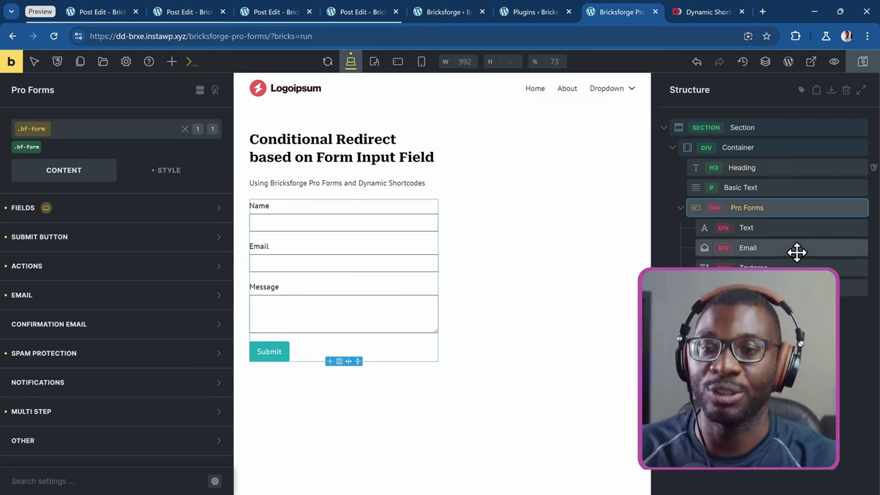
{"action": "left_click", "coordinate": [753, 249]}
{"action": "right_click", "coordinate": [755, 249]}
{"action": "left_click", "coordinate": [784, 385]}
{"action": "right_click", "coordinate": [757, 249]}
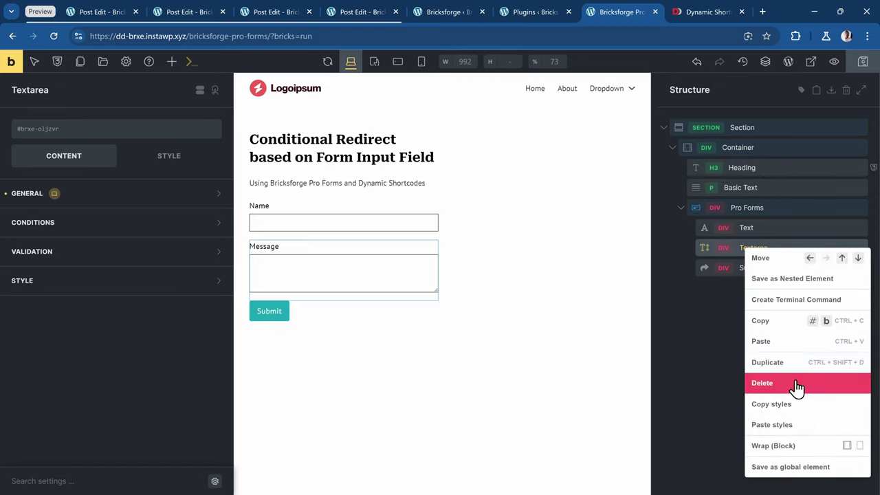
{"action": "left_click", "coordinate": [795, 383]}
Step: Set the Name field's custom ID to 'name', reload, and reopen the Name field settings
{"action": "left_click", "coordinate": [770, 225]}
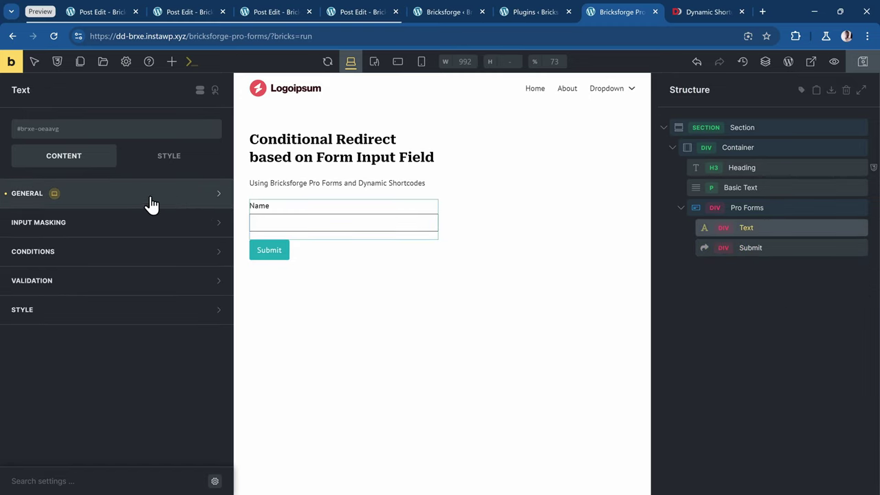
{"action": "left_click", "coordinate": [96, 199]}
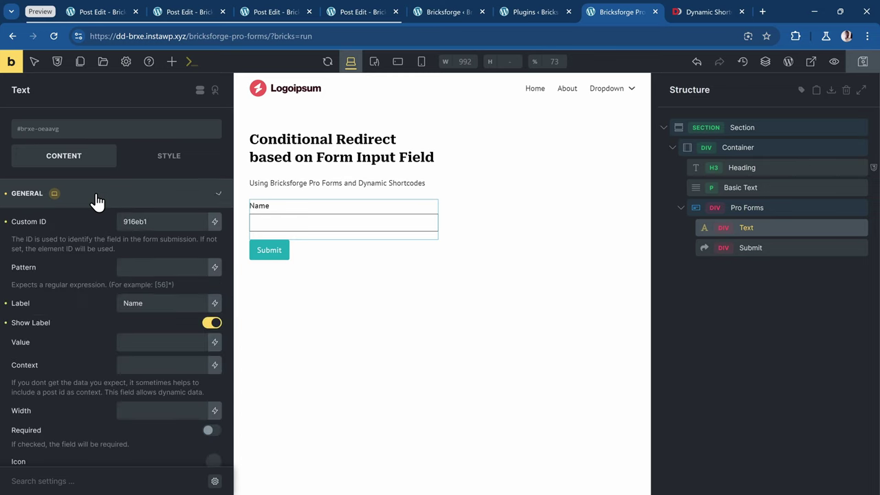
{"action": "double_click", "coordinate": [161, 218]}
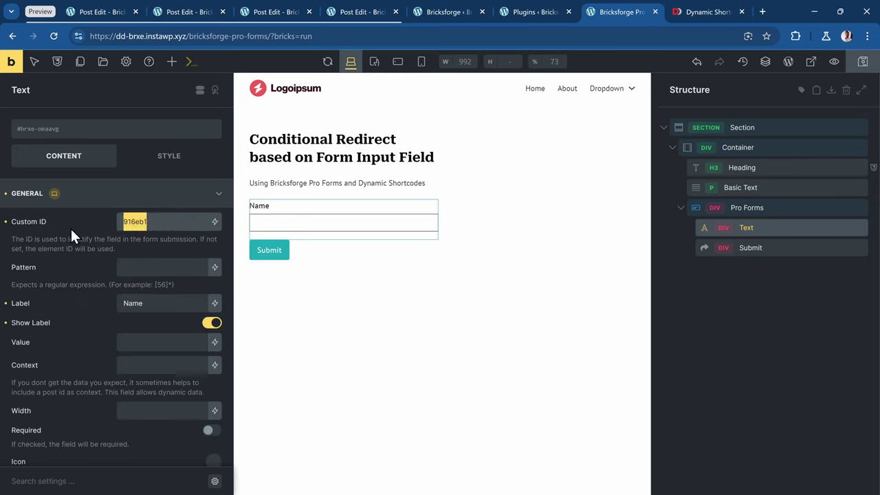
{"action": "type", "text": "name"}
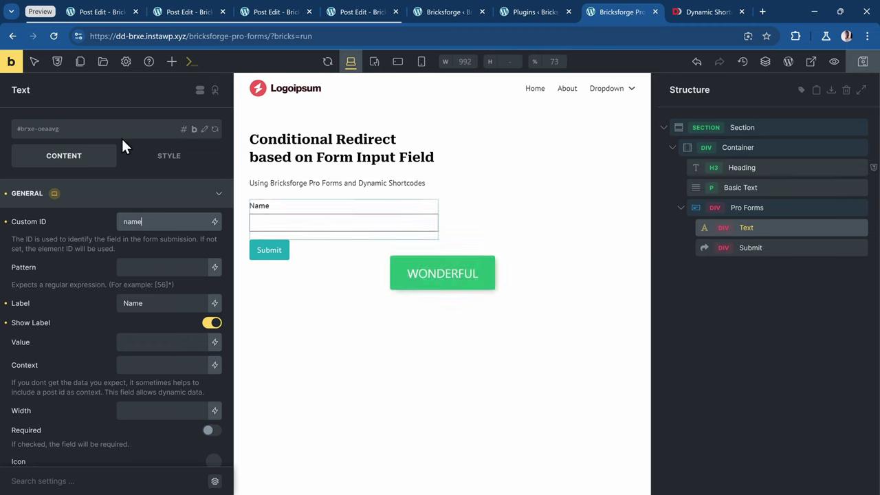
{"action": "left_click", "coordinate": [54, 38]}
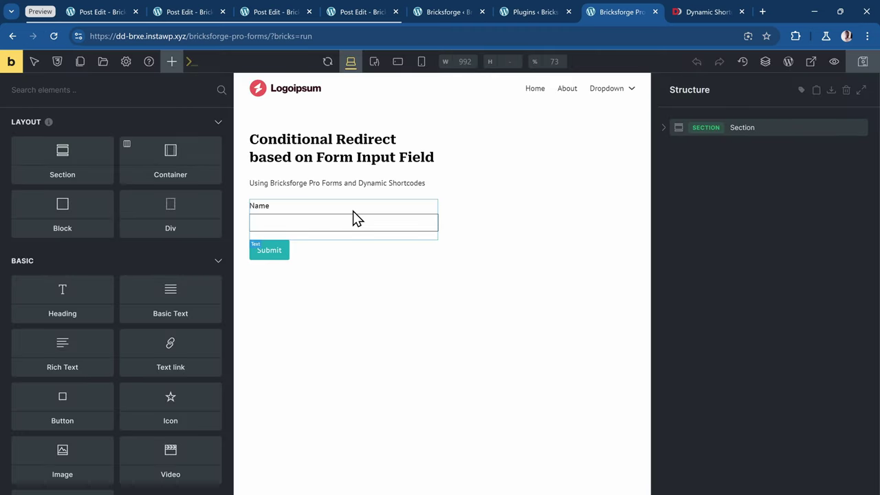
{"action": "left_click", "coordinate": [357, 218]}
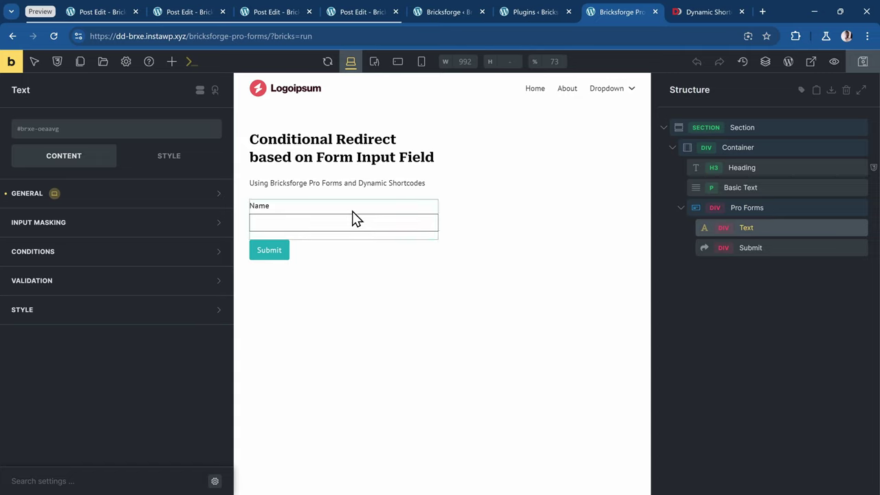
Step: Add Redirect as a Pro Forms after-submit action alongside Email
{"action": "left_click", "coordinate": [771, 211]}
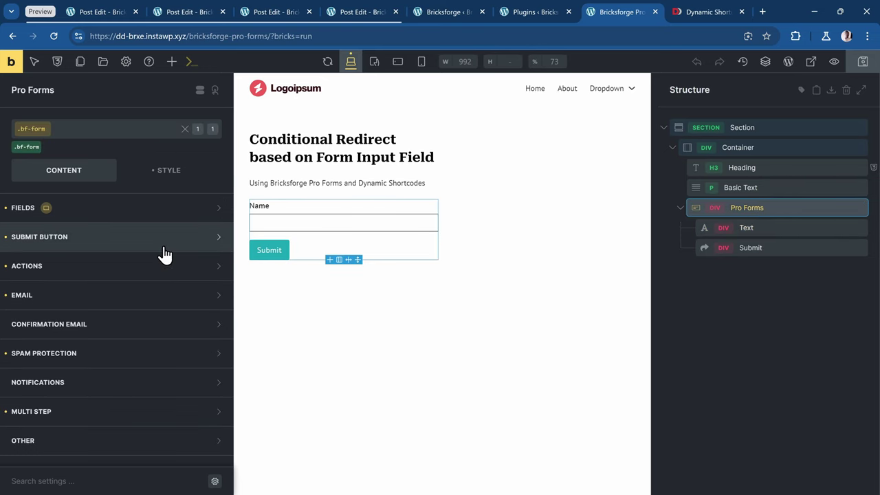
{"action": "left_click", "coordinate": [118, 267]}
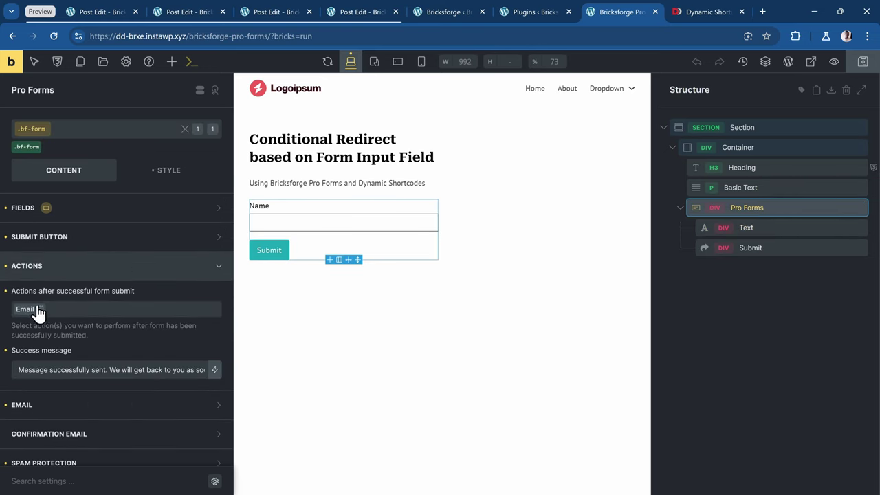
{"action": "left_click", "coordinate": [62, 309]}
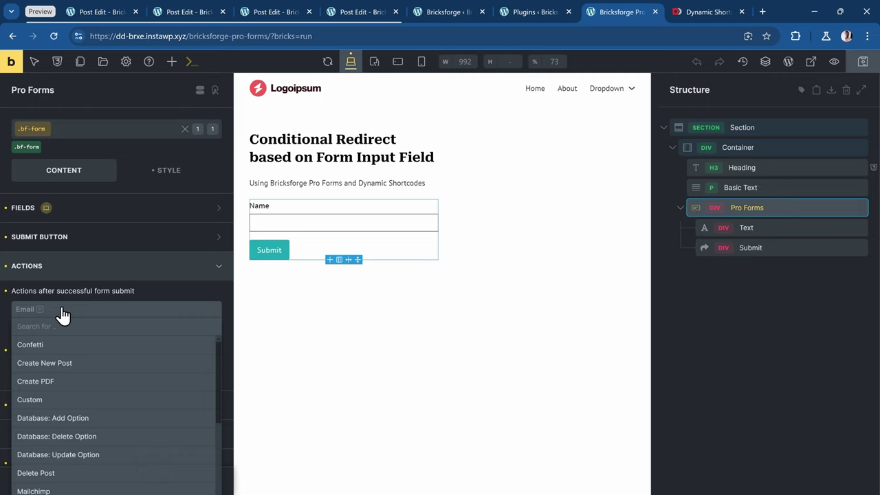
{"action": "type", "text": "redi"}
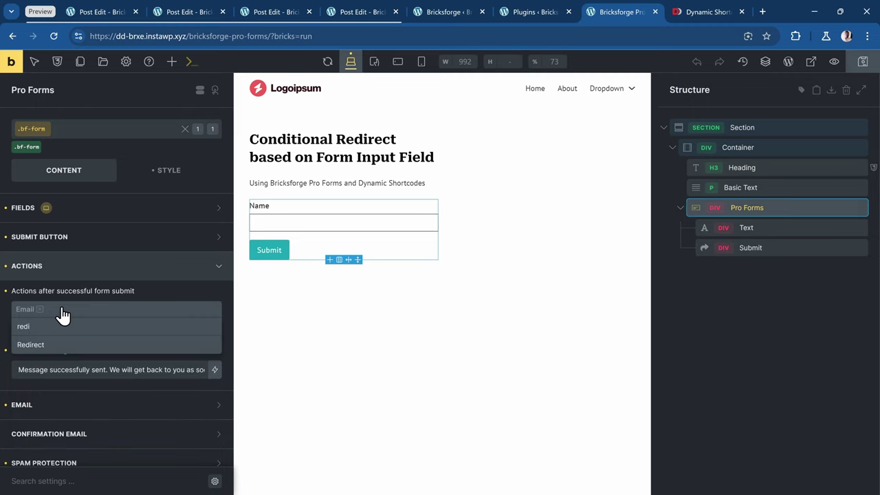
{"action": "left_click", "coordinate": [58, 346]}
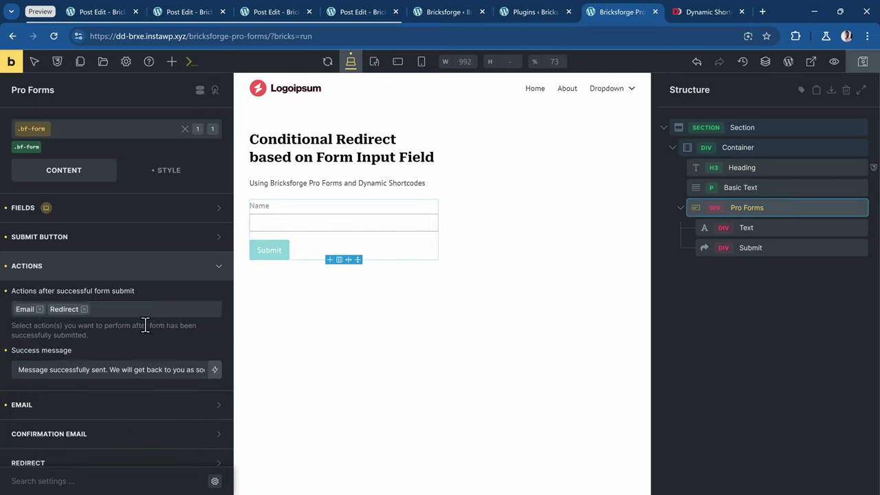
Step: Expand the Redirect settings and start editing the empty Custom redirect URL
{"action": "scroll", "coordinate": [141, 320], "scroll_direction": "down", "scroll_amount": 2}
{"action": "scroll", "coordinate": [108, 305], "scroll_direction": "down", "scroll_amount": 1}
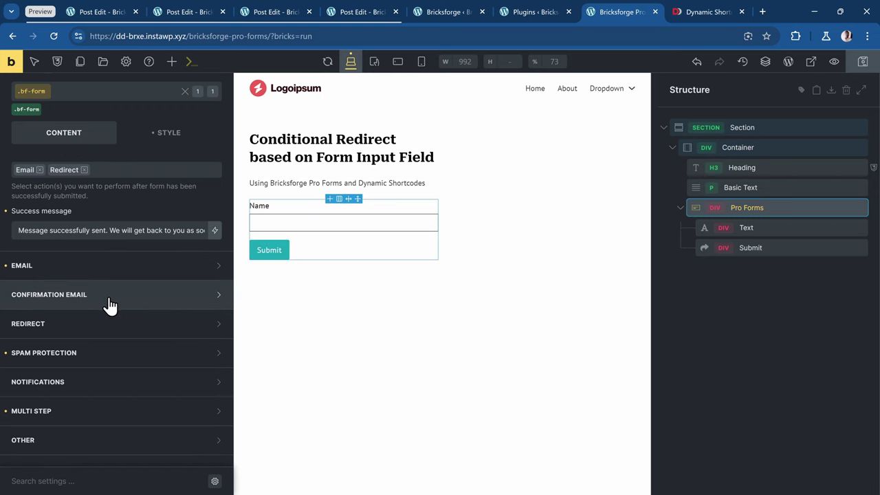
{"action": "scroll", "coordinate": [69, 323], "scroll_direction": "up", "scroll_amount": 1}
{"action": "left_click", "coordinate": [30, 382]}
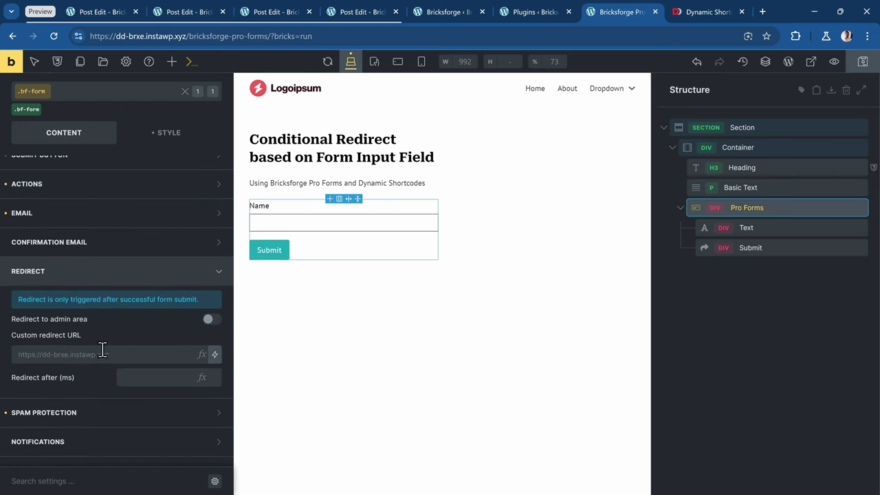
{"action": "scroll", "coordinate": [98, 308], "scroll_direction": "down", "scroll_amount": 1}
{"action": "left_click", "coordinate": [80, 300]}
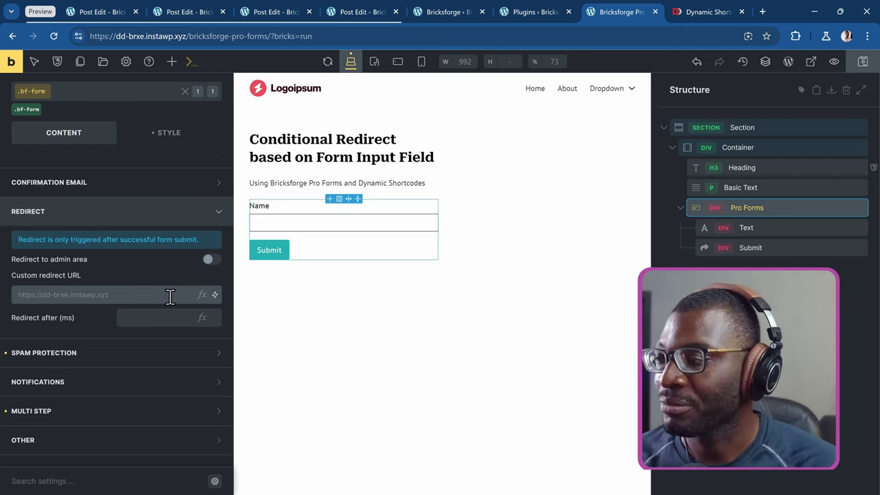
Step: Insert the {{name}} field tag into Custom redirect URL, then bring up the Dynamic Shortcodes conditions article
{"action": "key", "text": "ctrl+plus"}
{"action": "key", "text": "ctrl+plus"}
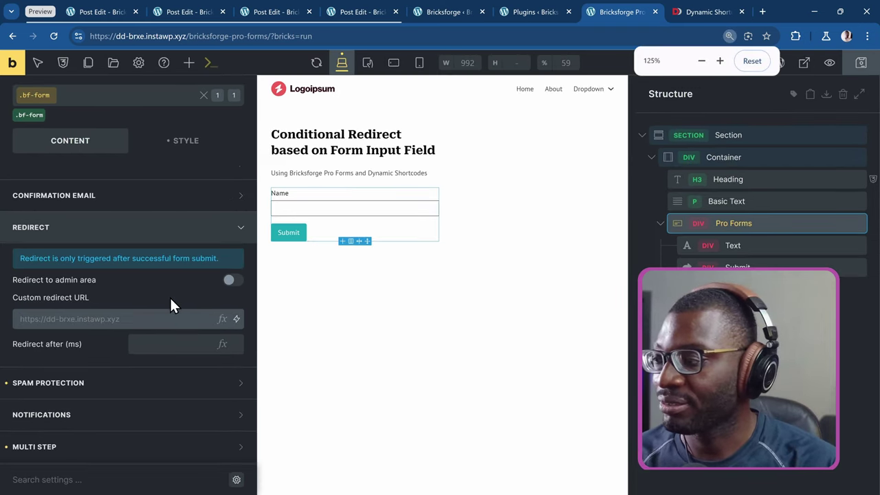
{"action": "scroll", "coordinate": [169, 296], "scroll_direction": "down", "scroll_amount": 2}
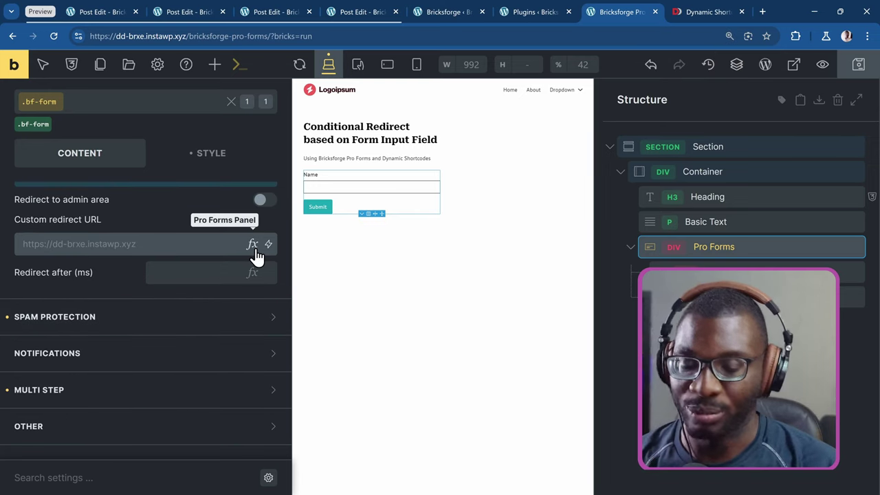
{"action": "key", "text": "ctrl+plus"}
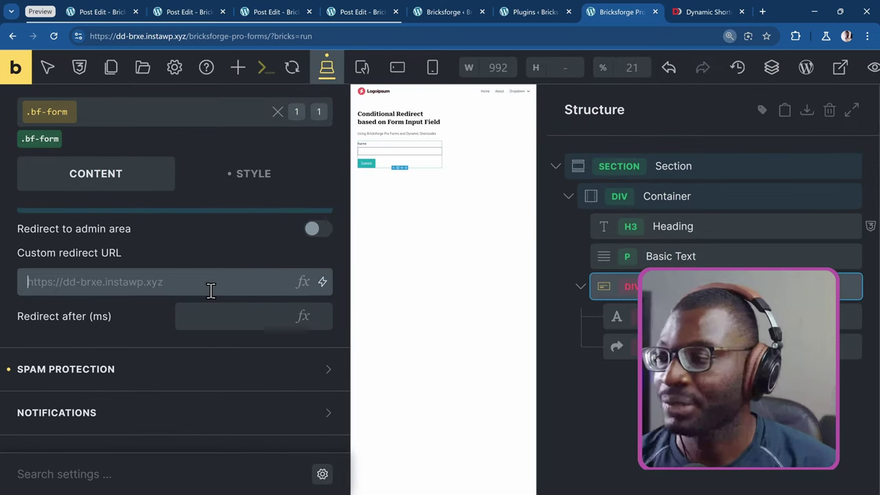
{"action": "left_click", "coordinate": [304, 283]}
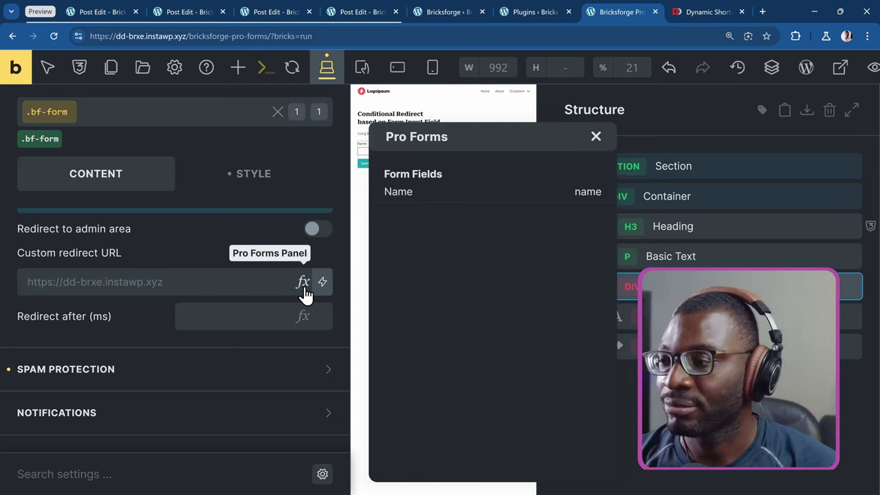
{"action": "left_click", "coordinate": [409, 198]}
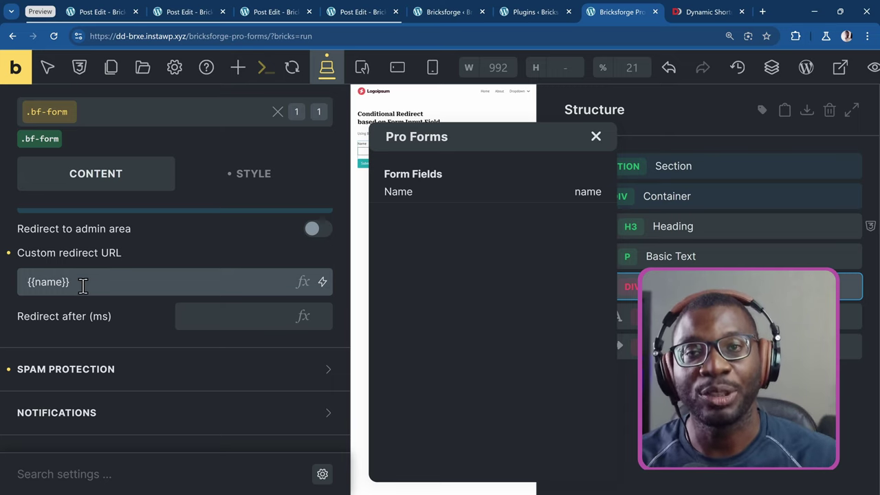
{"action": "left_click", "coordinate": [672, 14]}
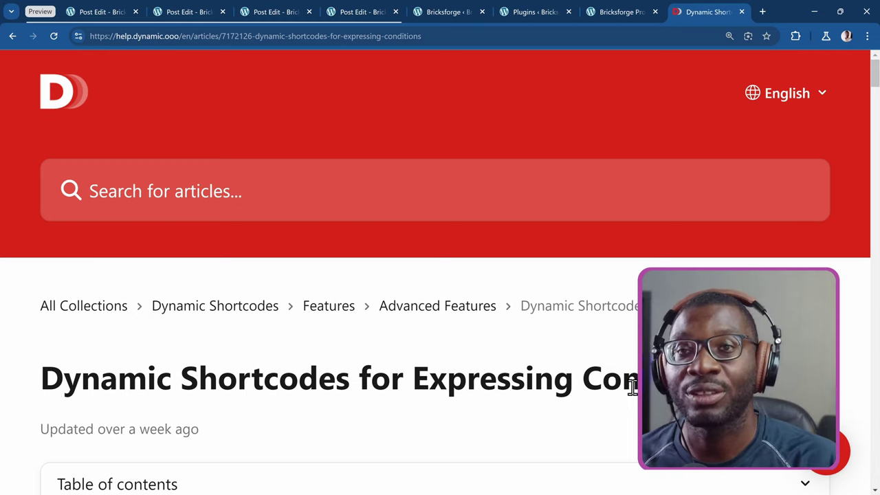
Step: Scroll to Basic Syntax: {if:condition-here return-when-true return-when-false}, false result optional
{"action": "scroll", "coordinate": [631, 386], "scroll_direction": "down", "scroll_amount": 3}
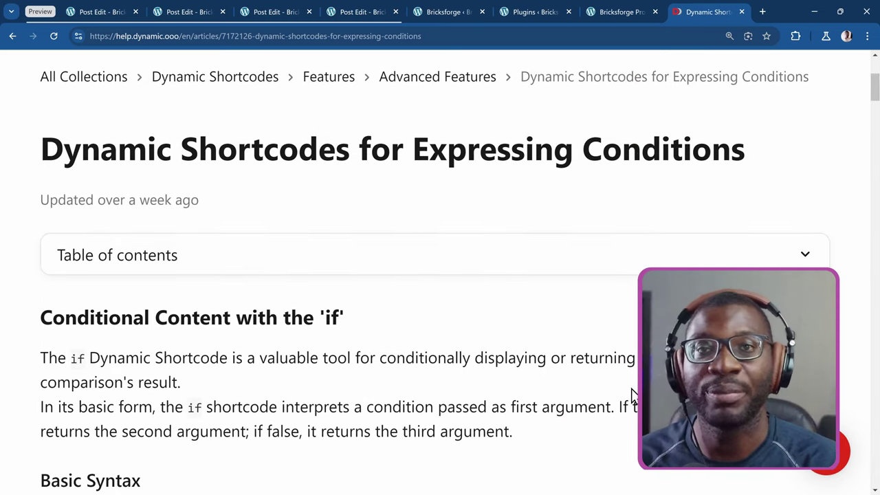
{"action": "scroll", "coordinate": [440, 303], "scroll_direction": "down", "scroll_amount": 2}
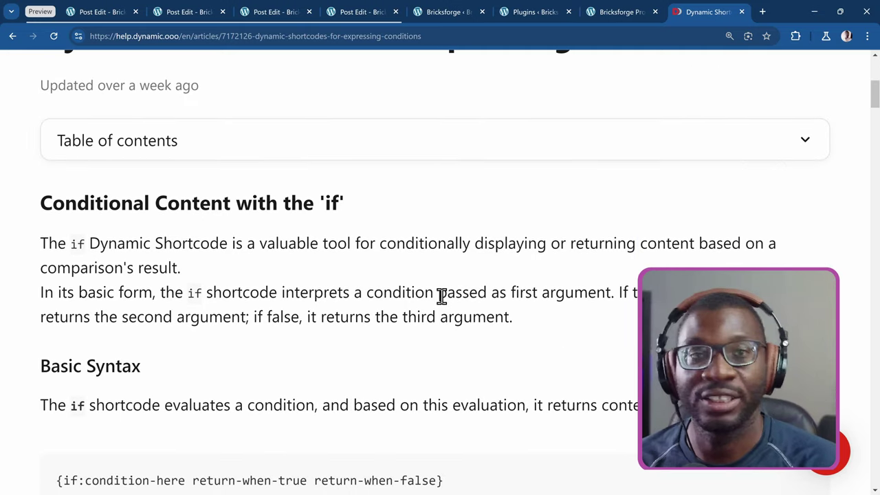
{"action": "scroll", "coordinate": [438, 296], "scroll_direction": "down", "scroll_amount": 2}
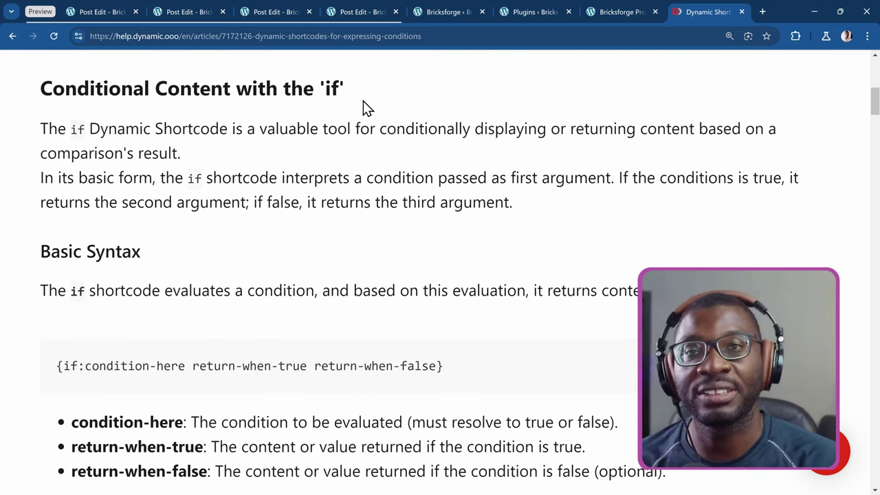
{"action": "scroll", "coordinate": [406, 219], "scroll_direction": "down", "scroll_amount": 2}
{"action": "scroll", "coordinate": [405, 219], "scroll_direction": "down", "scroll_amount": 1}
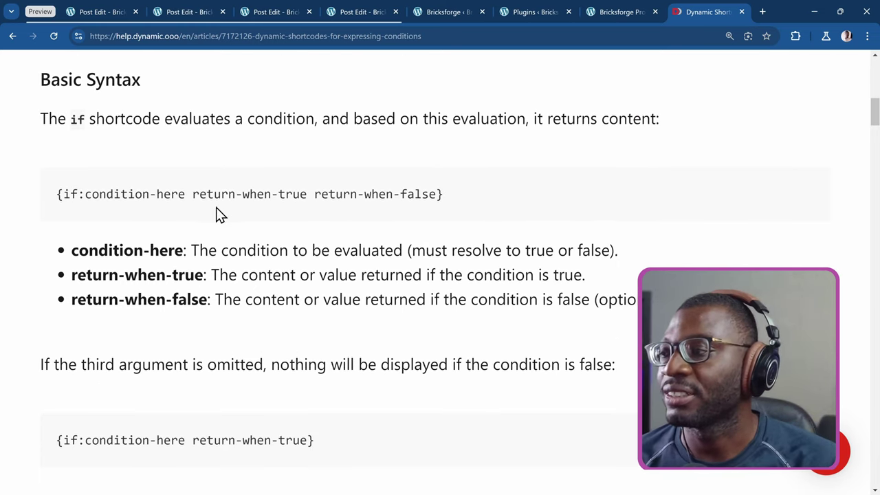
{"action": "scroll", "coordinate": [218, 213], "scroll_direction": "down", "scroll_amount": 2}
{"action": "scroll", "coordinate": [187, 186], "scroll_direction": "up", "scroll_amount": 1}
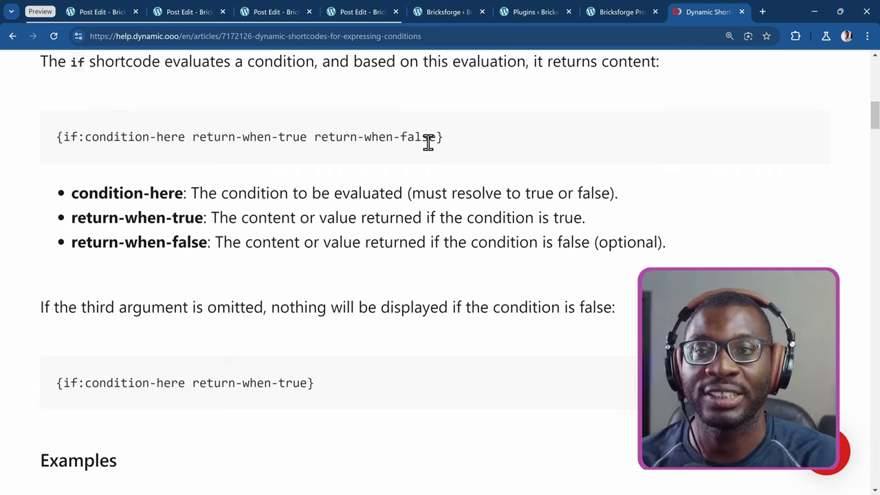
Step: Wrap {{name}} in the Custom redirect URL as {if: {eq: {{name}} 'name'} comparing it to a quoted name
{"action": "left_click", "coordinate": [614, 13]}
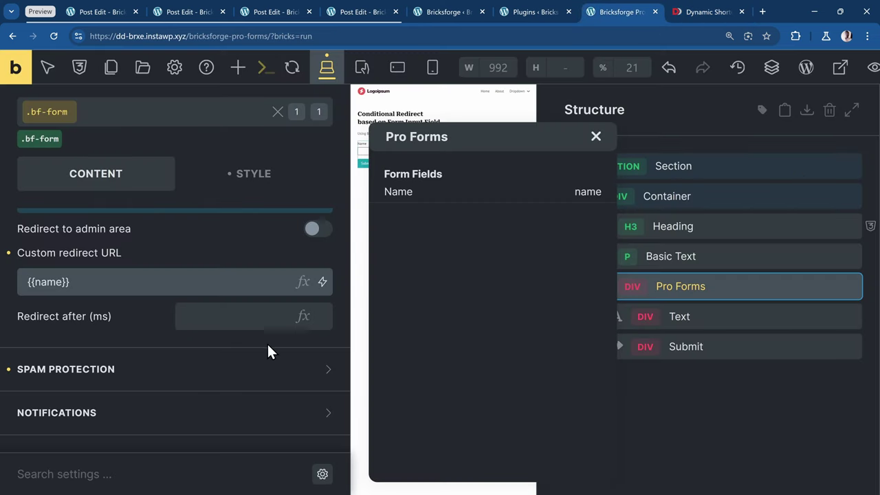
{"action": "left_click", "coordinate": [26, 282]}
{"action": "type", "text": "{"}
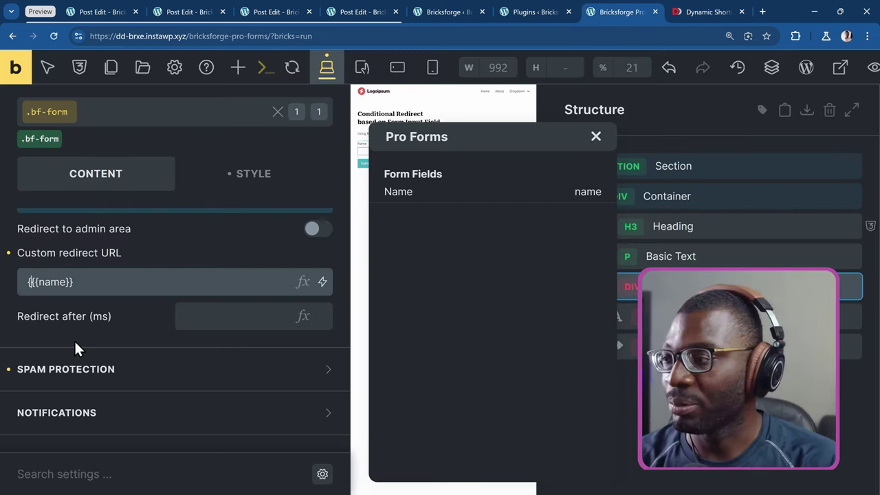
{"action": "type", "text": "if:"}
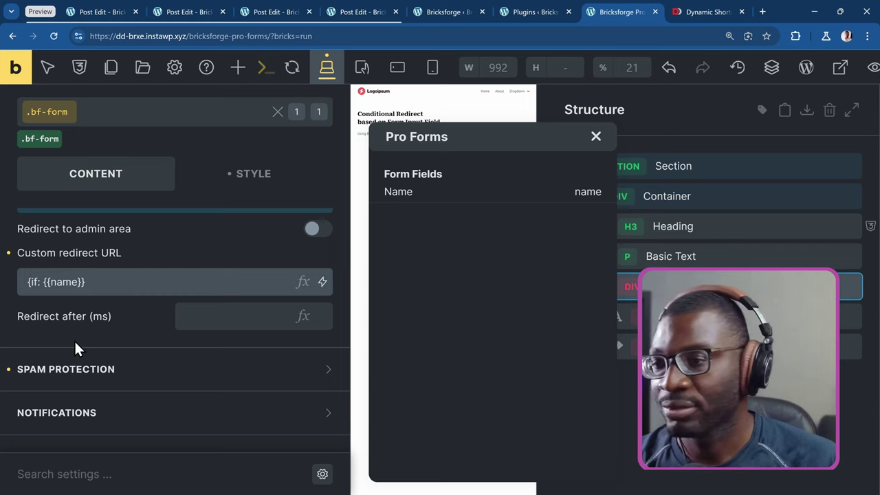
{"action": "left_click", "coordinate": [596, 137]}
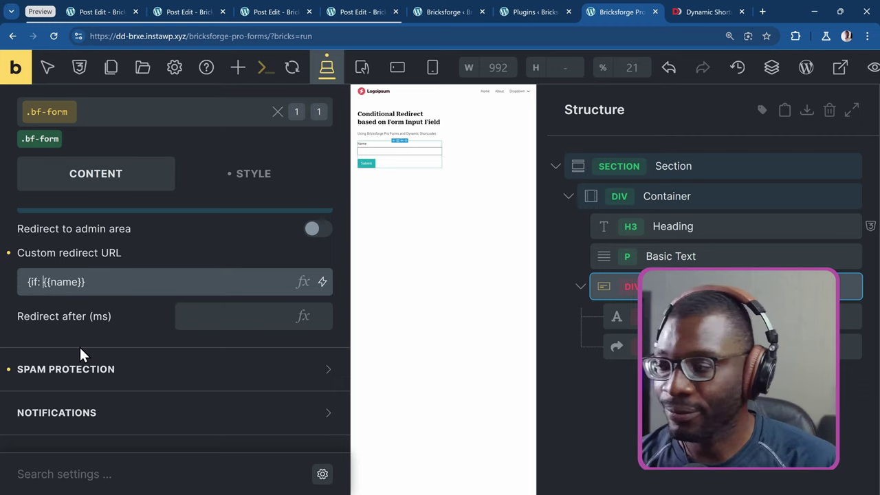
{"action": "type", "text": "{"}
{"action": "type", "text": "eq"}
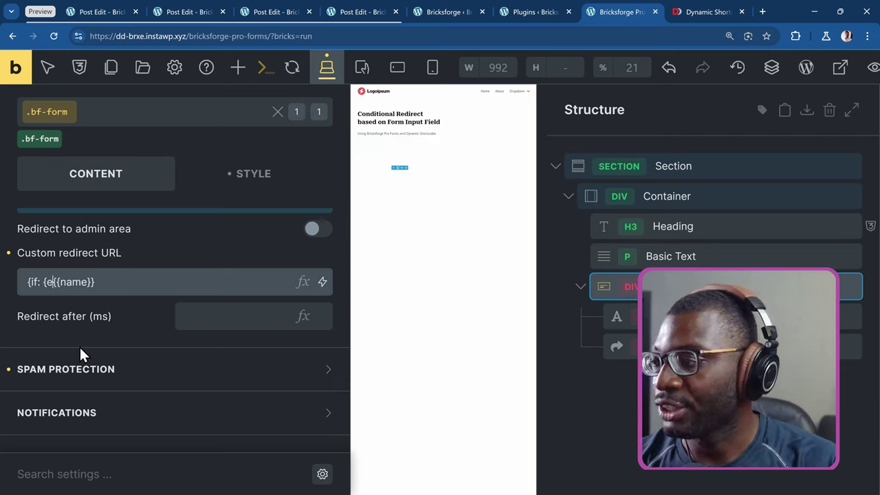
{"action": "type", "text": ":"}
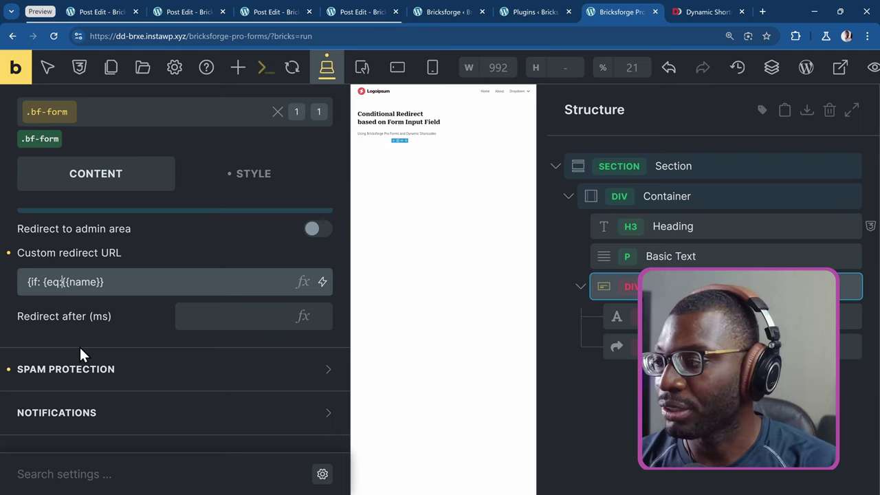
{"action": "key", "text": "Right"}
{"action": "key", "text": "Right"}
{"action": "key", "text": "Right"}
{"action": "key", "text": "Right"}
{"action": "key", "text": "Right"}
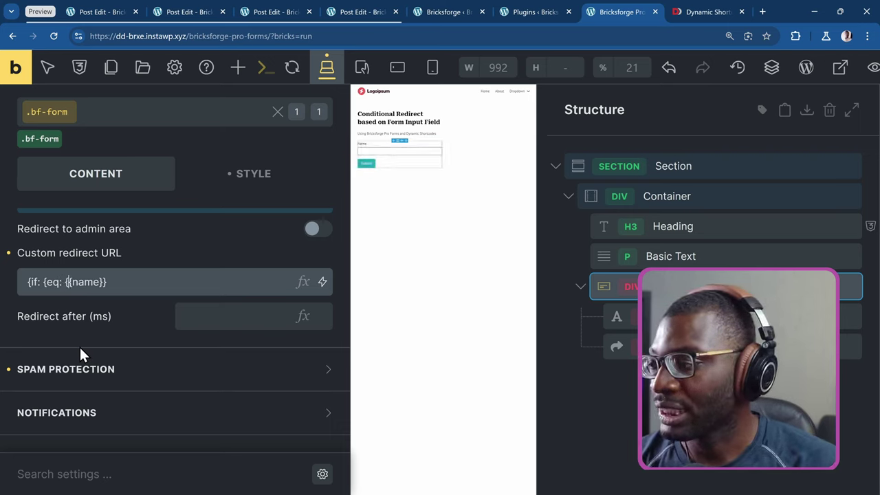
{"action": "type", "text": "'Dav"}
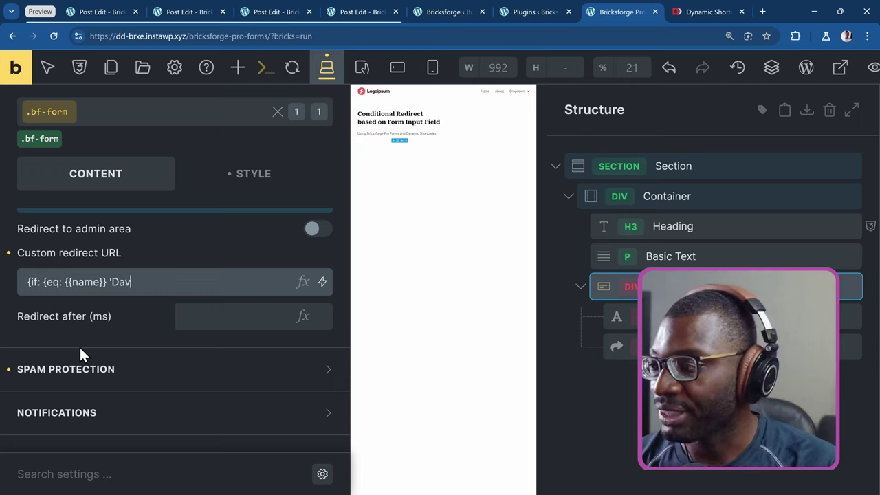
{"action": "type", "text": "id'"}
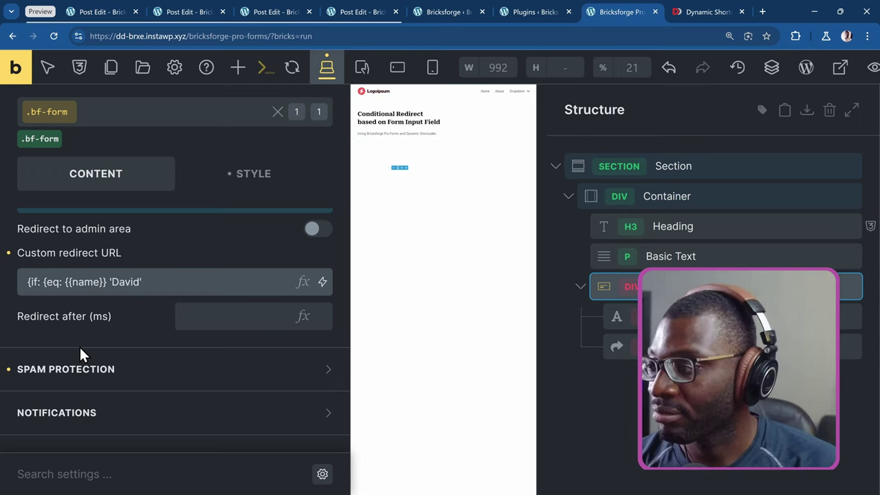
{"action": "type", "text": "}"}
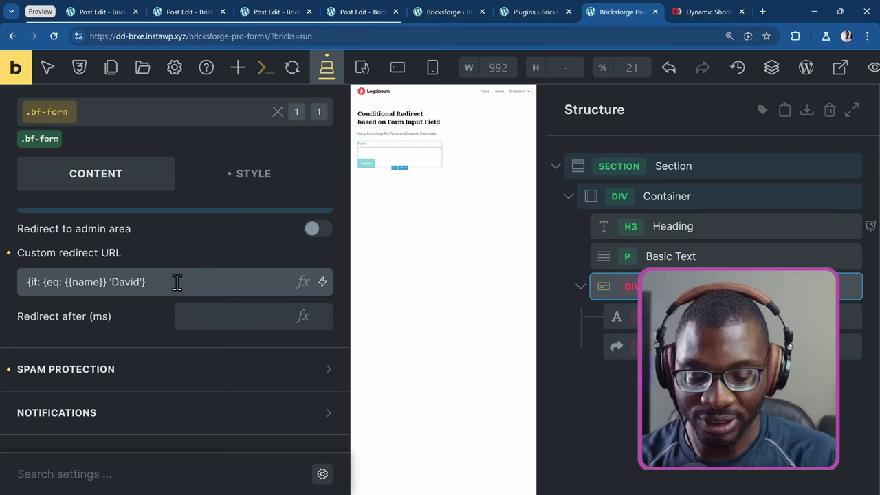
{"action": "type", "text": "''"}
{"action": "key", "text": "BackSpace"}
{"action": "type", "text": "'"}
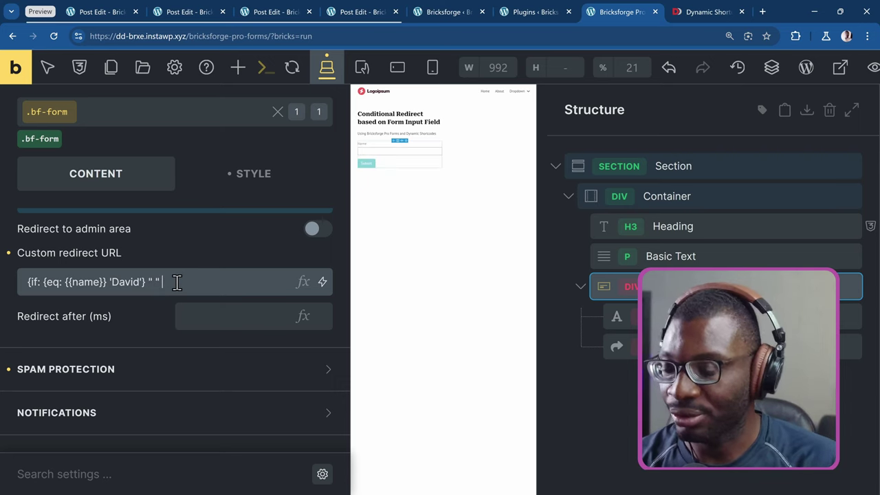
{"action": "type", "text": " ''"}
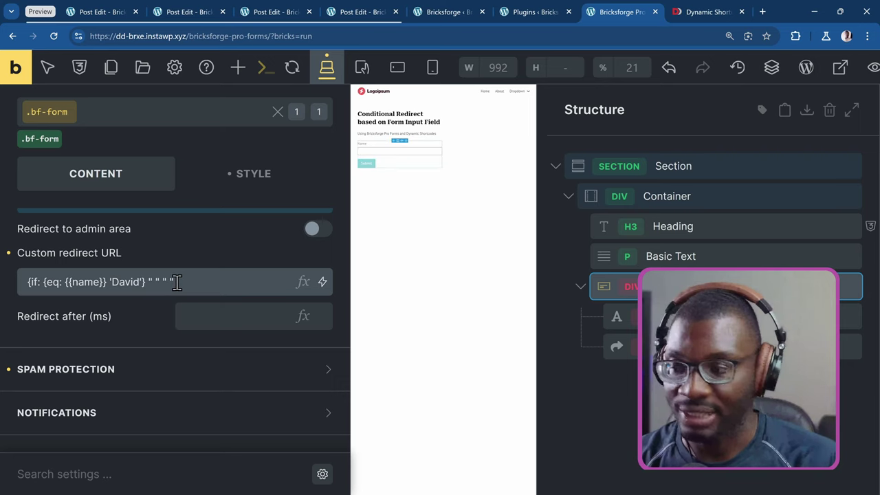
{"action": "type", "text": "\"}"}
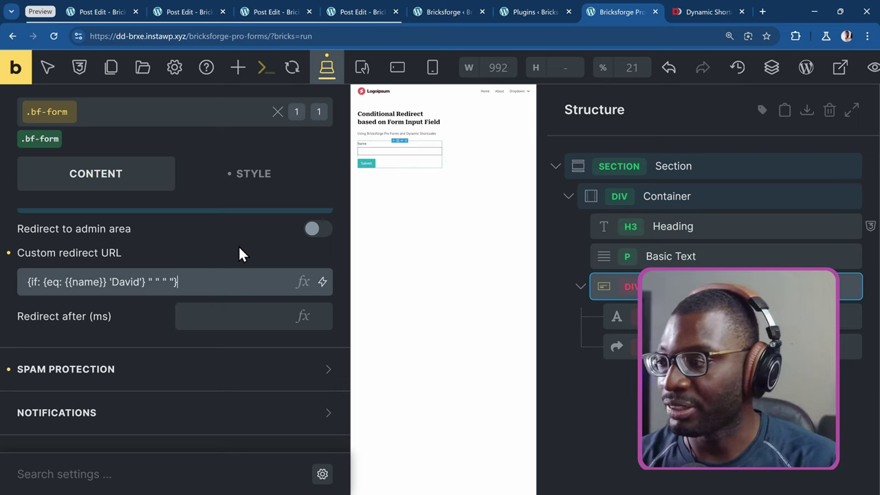
{"action": "key", "text": "Left"}
{"action": "key", "text": "Left"}
{"action": "key", "text": "Left"}
{"action": "key", "text": "Left"}
{"action": "key", "text": "Left"}
{"action": "key", "text": "Left"}
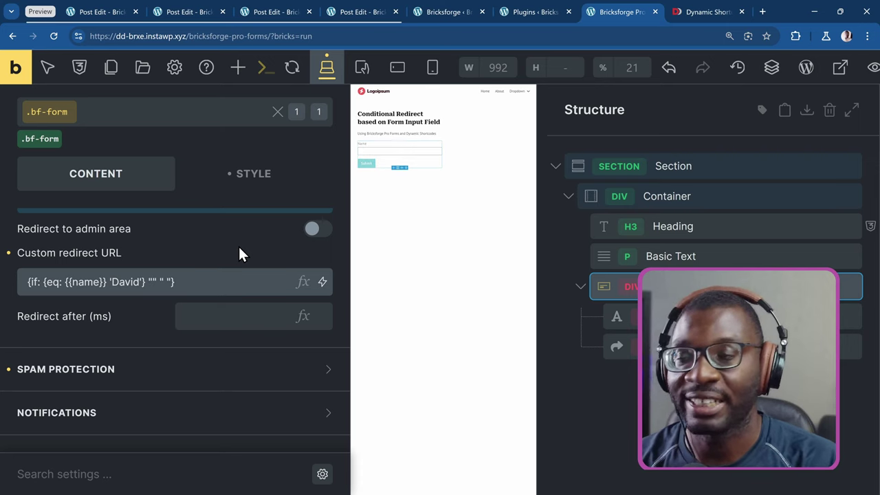
{"action": "type", "text": "https"}
{"action": "type", "text": "://"}
{"action": "type", "text": "daveden"}
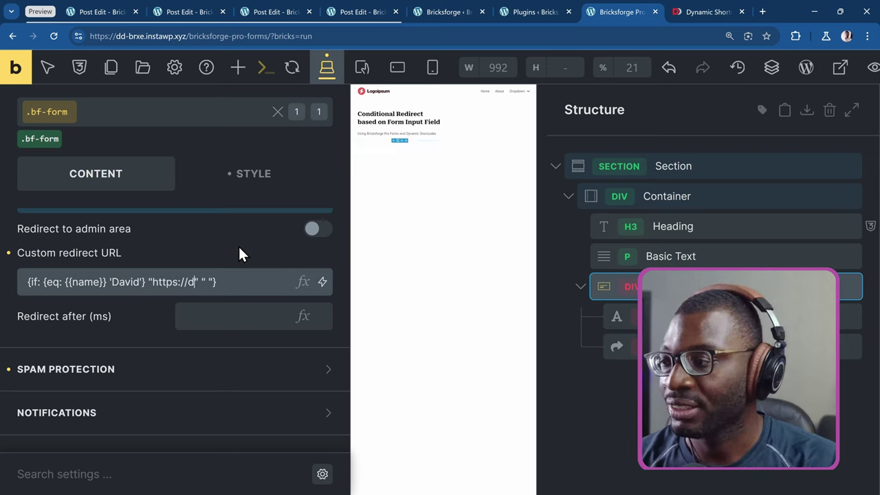
{"action": "type", "text": ".co.uk"}
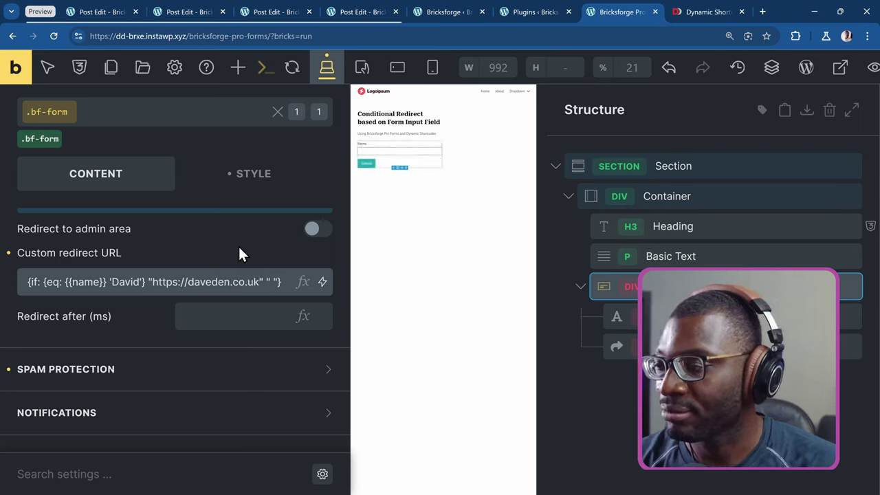
{"action": "key", "text": "Right"}
{"action": "key", "text": "Right"}
{"action": "key", "text": "Right"}
{"action": "key", "text": "Right"}
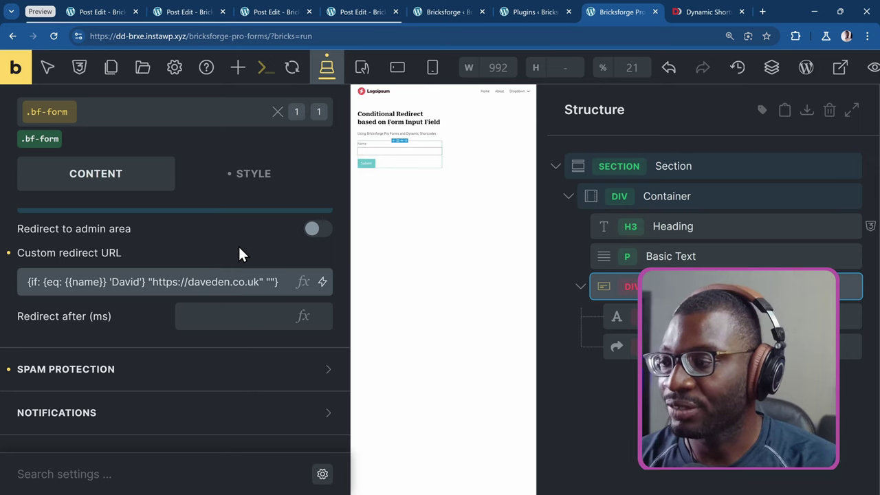
{"action": "type", "text": "https://youtube"}
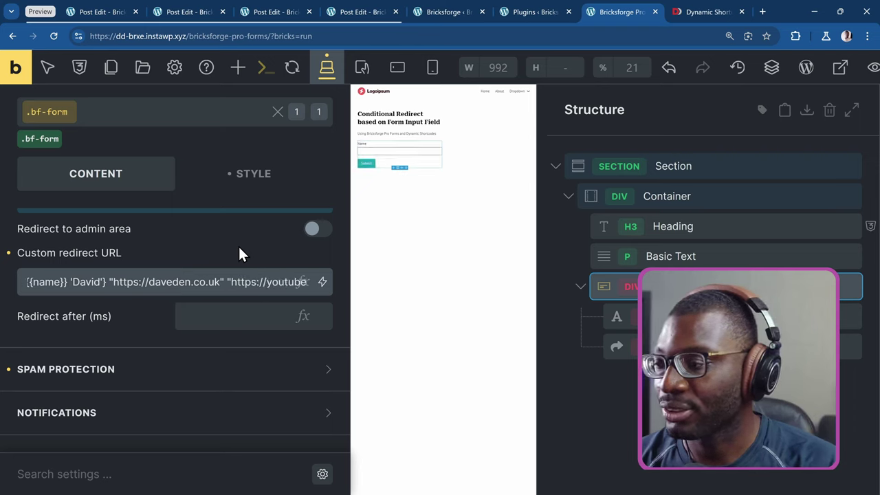
{"action": "type", "text": "."}
{"action": "type", "text": "com"}
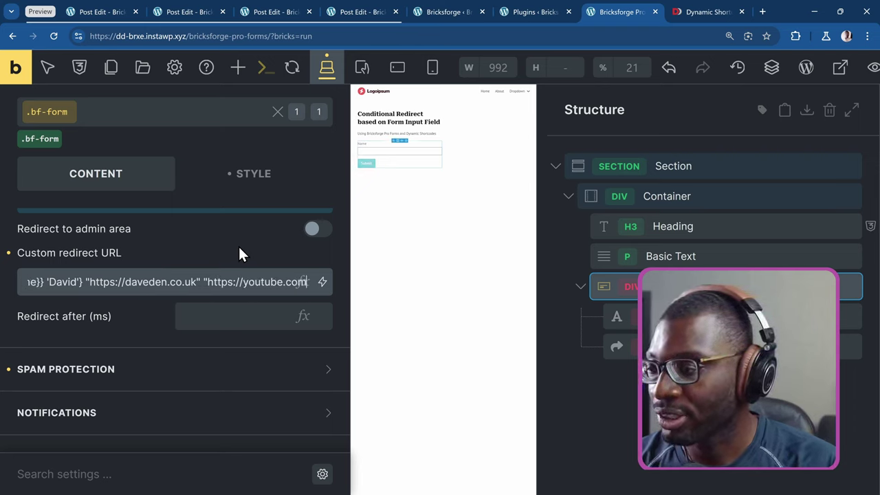
{"action": "type", "text": "/@daveden2"}
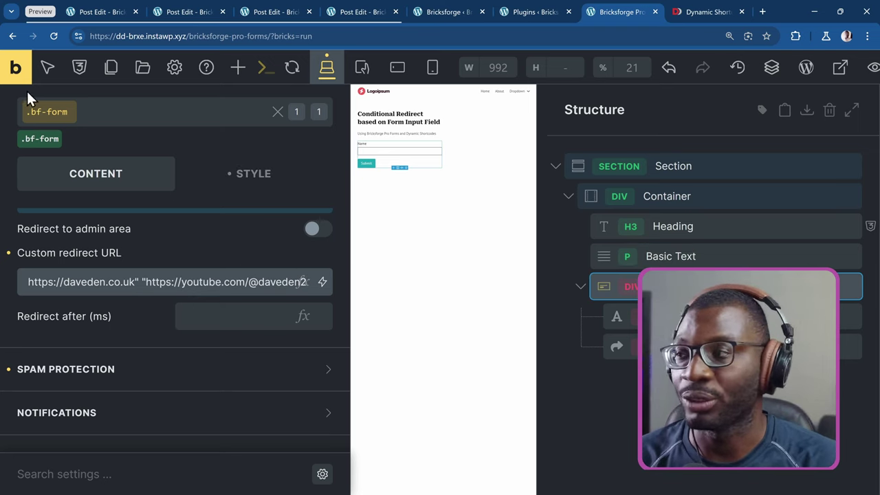
Step: On the frontend, submit the form with the matching name to reach daveden.co.uk
{"action": "left_click", "coordinate": [17, 69]}
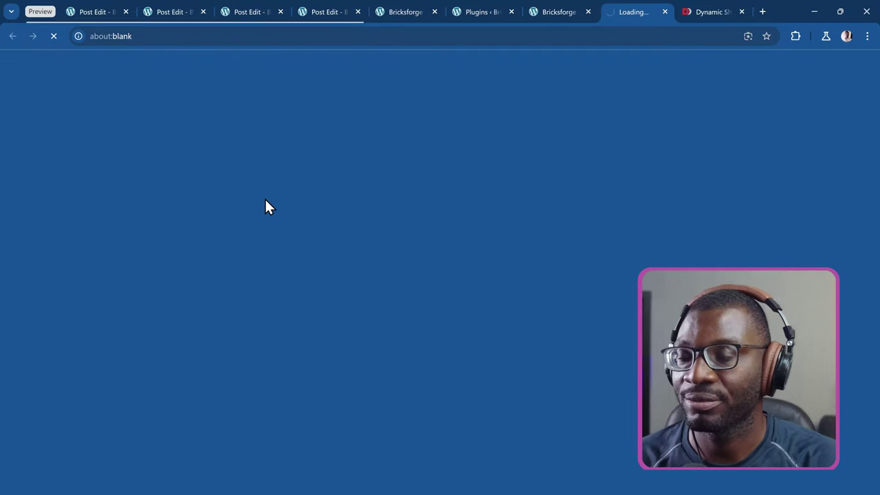
{"action": "scroll", "coordinate": [265, 199], "scroll_direction": "down", "scroll_amount": 1}
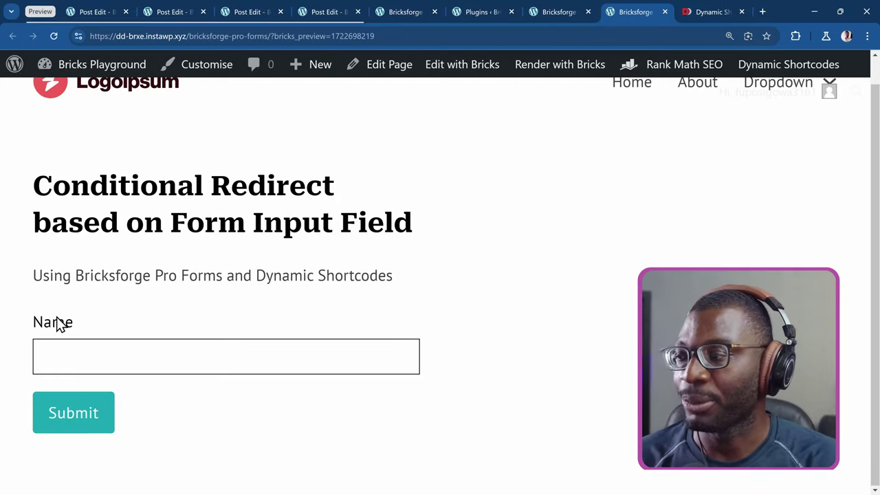
{"action": "left_click", "coordinate": [137, 362]}
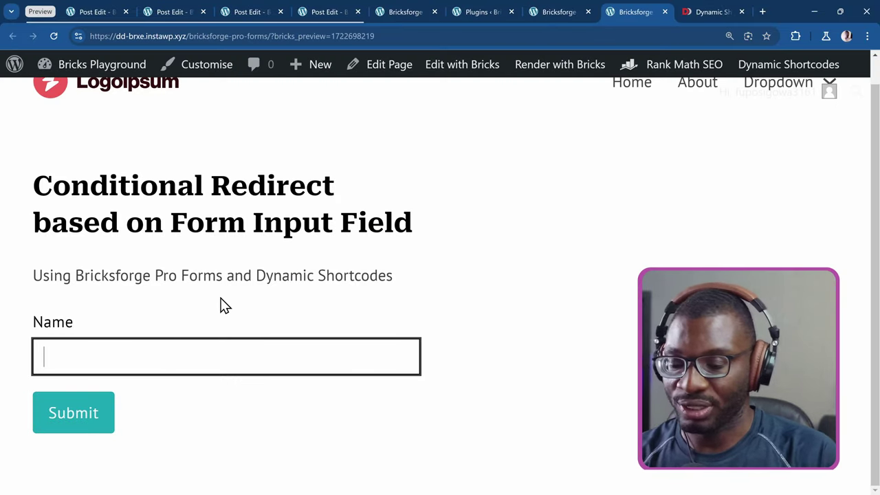
{"action": "scroll", "coordinate": [228, 379], "scroll_direction": "up", "scroll_amount": 1}
{"action": "type", "text": "Davi"}
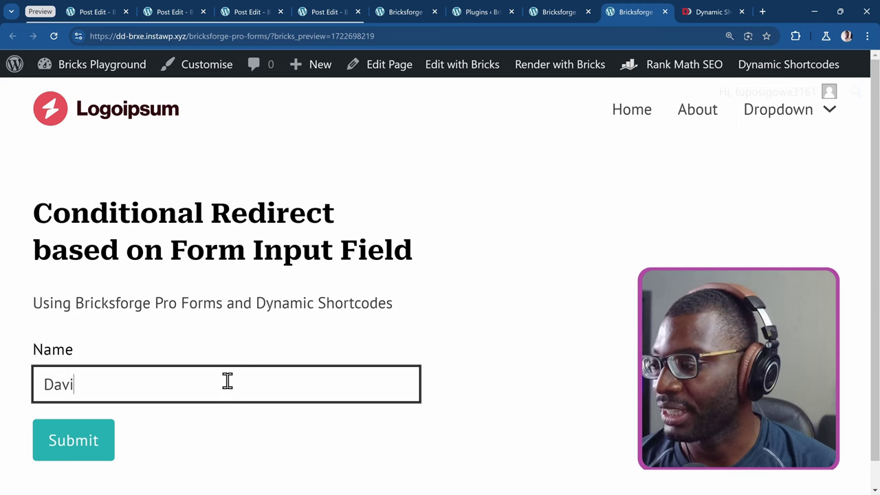
{"action": "type", "text": "d"}
{"action": "left_click", "coordinate": [91, 444]}
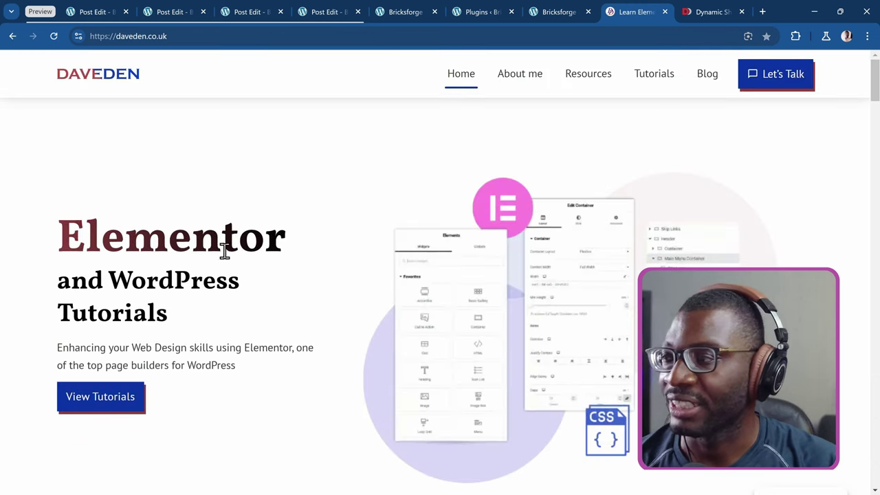
Step: Return to the form and submit a different name, landing on the YouTube channel
{"action": "left_click", "coordinate": [13, 37]}
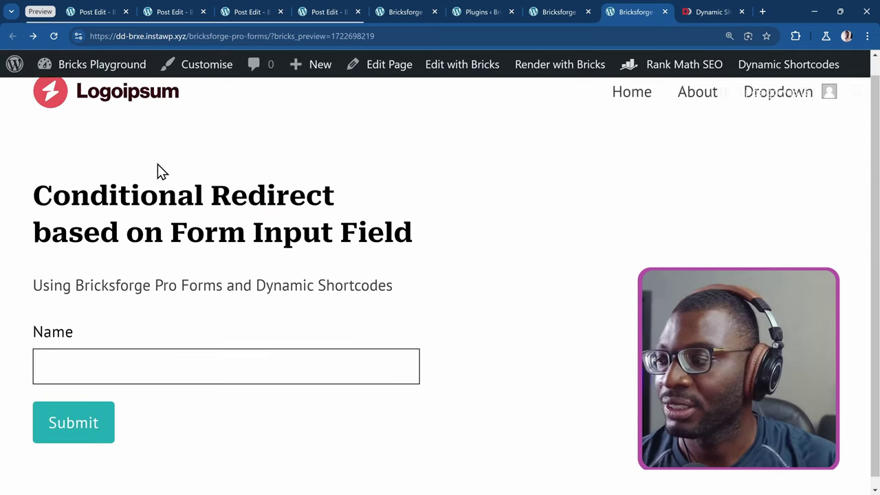
{"action": "left_click", "coordinate": [108, 355]}
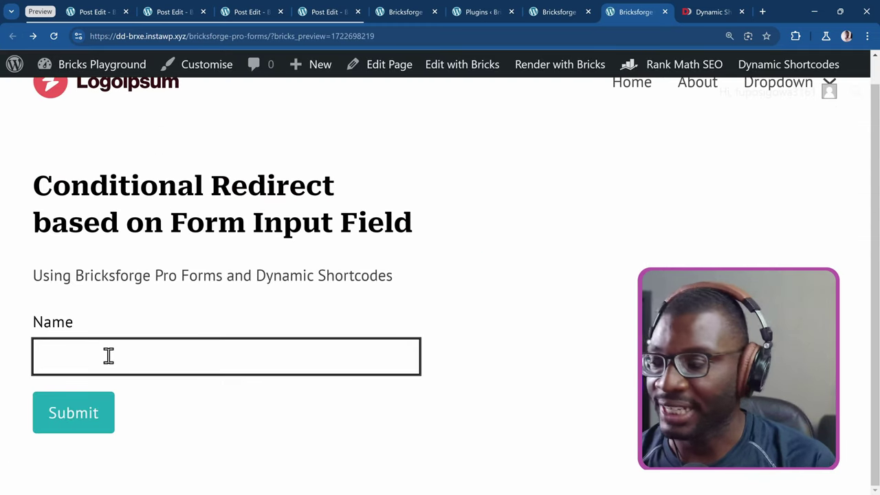
{"action": "type", "text": "Emma"}
{"action": "left_click", "coordinate": [89, 411]}
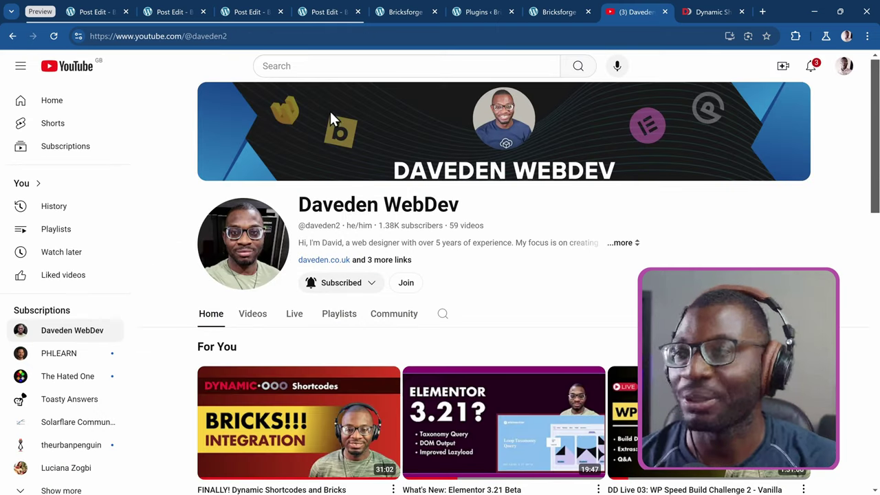
Step: Go back from the YouTube channel to the form page with an empty Name field
{"action": "left_click", "coordinate": [12, 35]}
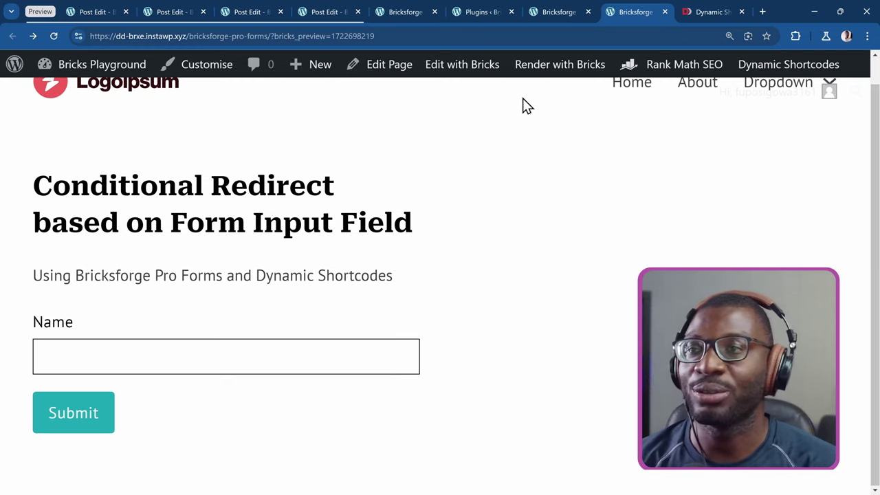
Step: In Bricks Builder, reveal the finished conditional Custom redirect URL under Actions > Redirect
{"action": "left_click", "coordinate": [550, 14]}
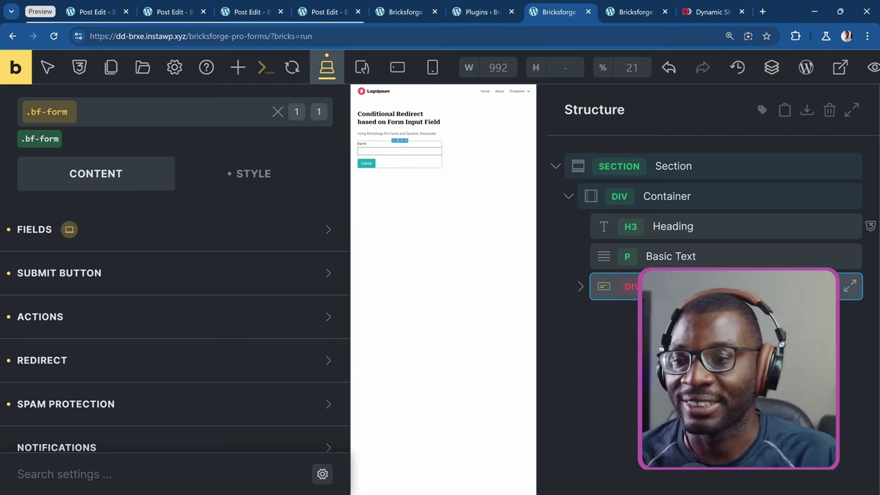
{"action": "scroll", "coordinate": [141, 281], "scroll_direction": "down", "scroll_amount": 1}
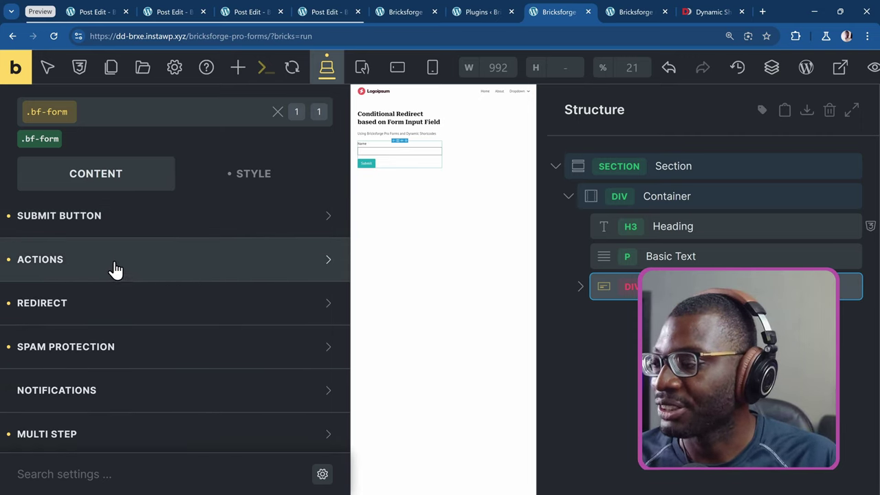
{"action": "left_click", "coordinate": [114, 270]}
{"action": "scroll", "coordinate": [142, 324], "scroll_direction": "down", "scroll_amount": 3}
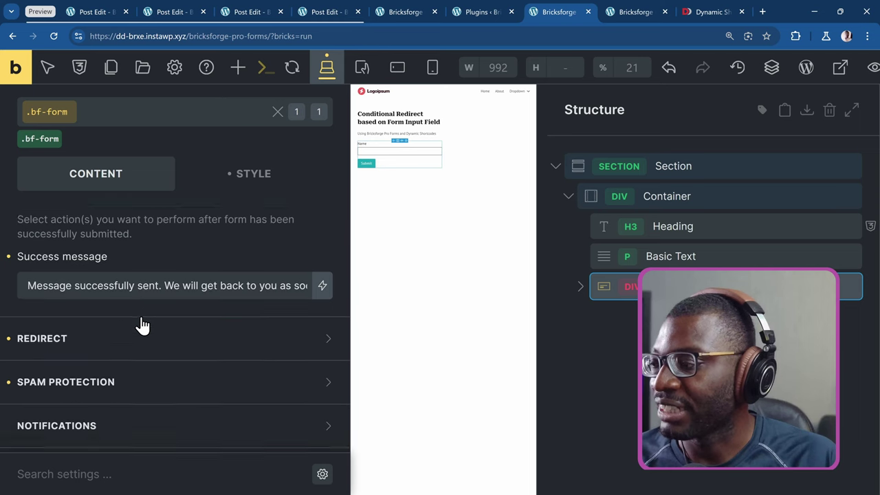
{"action": "scroll", "coordinate": [130, 329], "scroll_direction": "up", "scroll_amount": 1}
{"action": "left_click", "coordinate": [100, 355]}
{"action": "scroll", "coordinate": [142, 330], "scroll_direction": "down", "scroll_amount": 2}
{"action": "scroll", "coordinate": [44, 323], "scroll_direction": "up", "scroll_amount": 2}
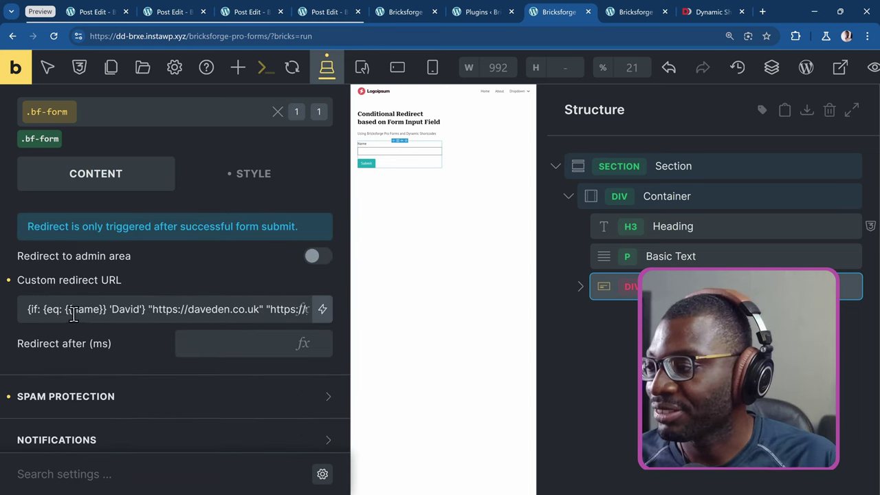